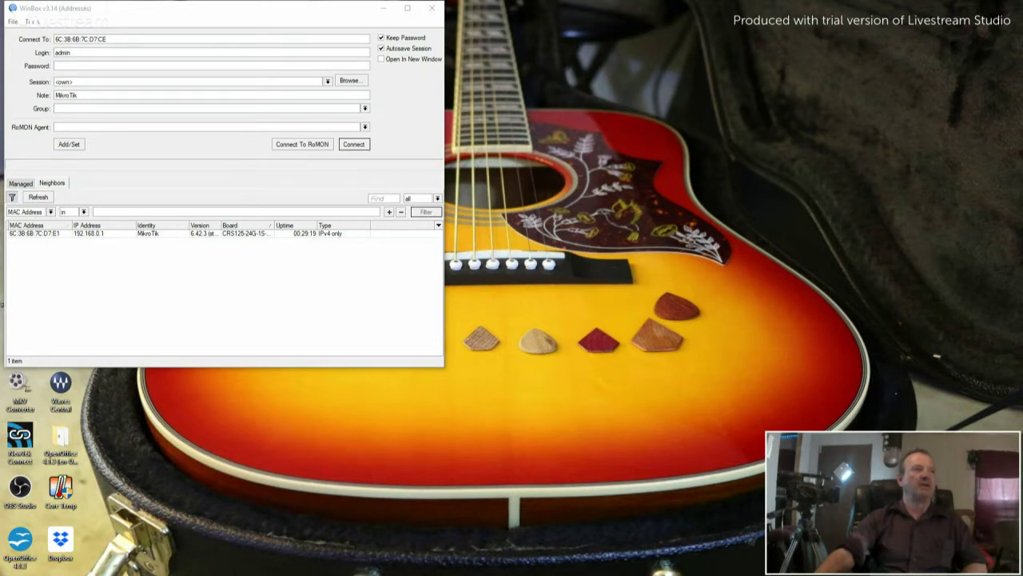
Step: Connect to the neighboring MikroTik router at 192.168.0.1 as admin and maximize the session window
click(21, 184)
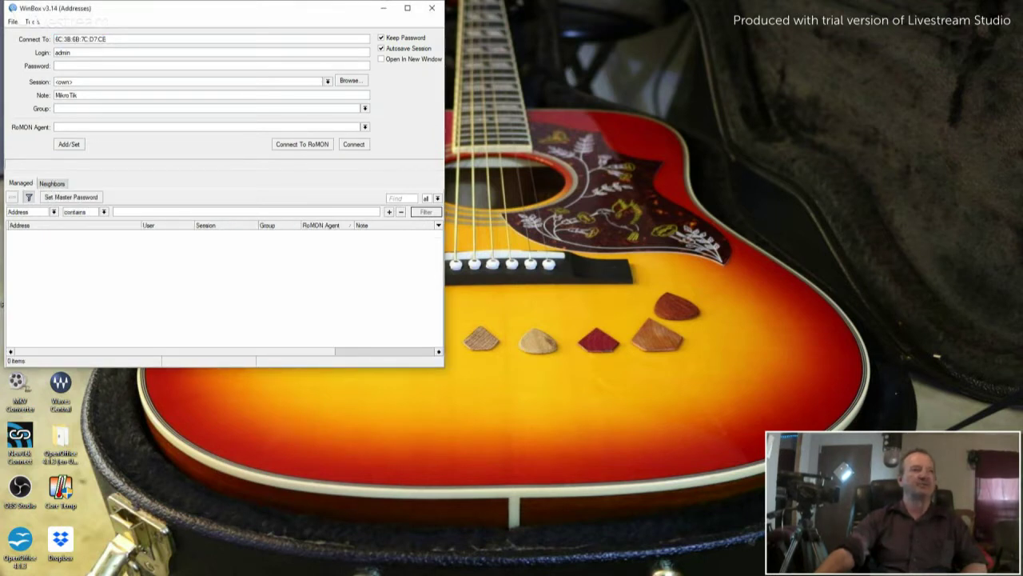
click(52, 183)
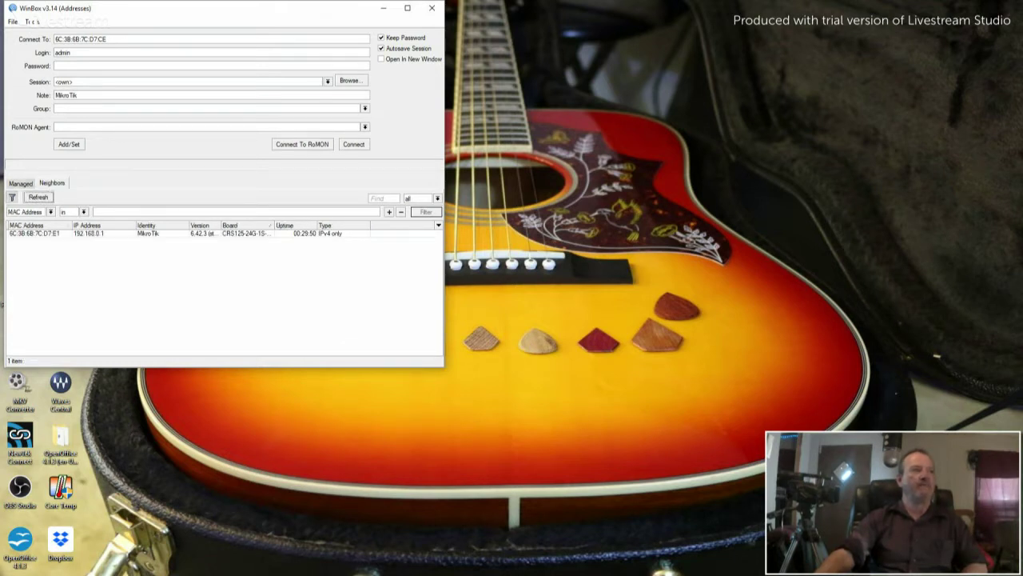
click(89, 233)
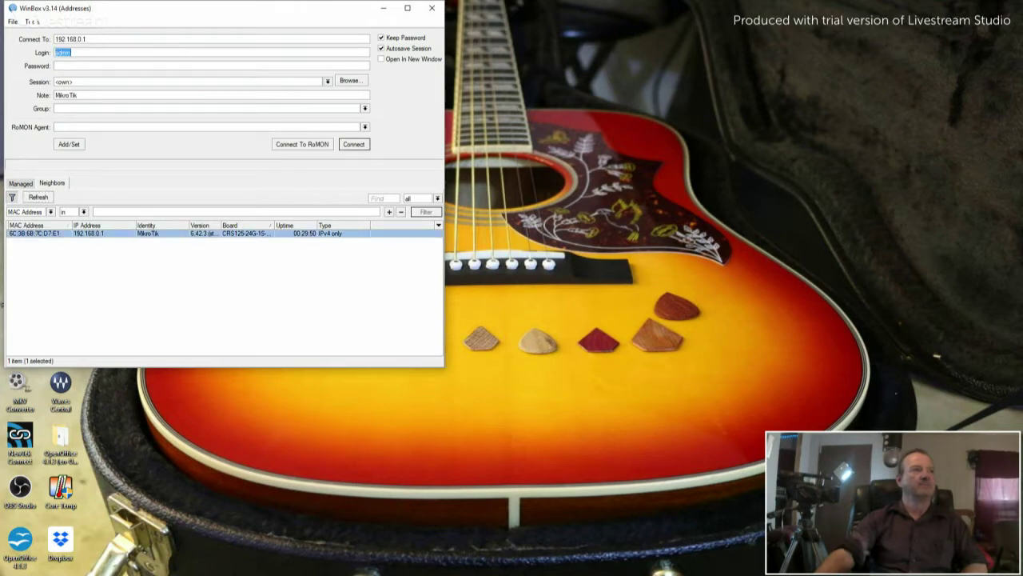
key(Return)
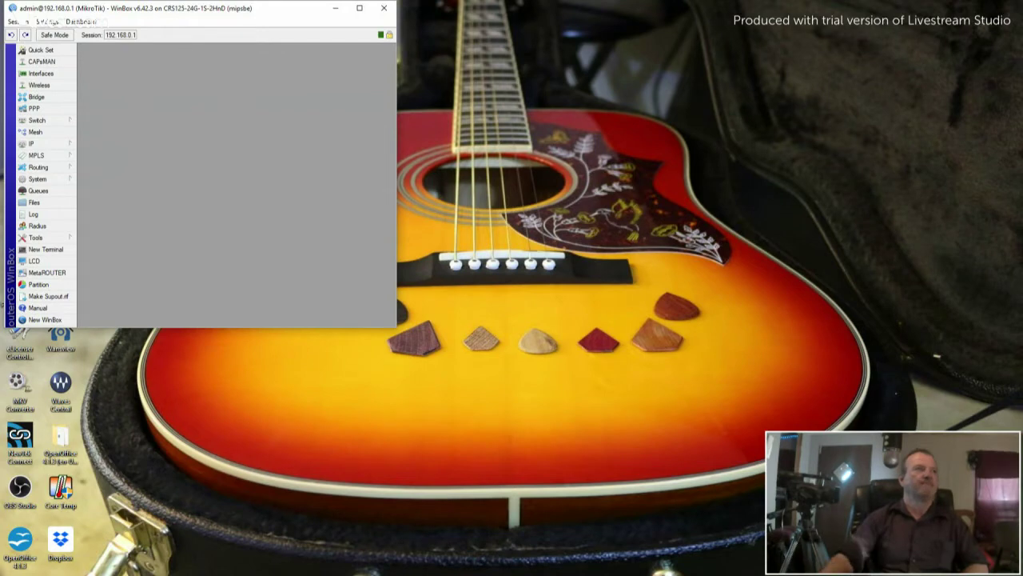
click(359, 8)
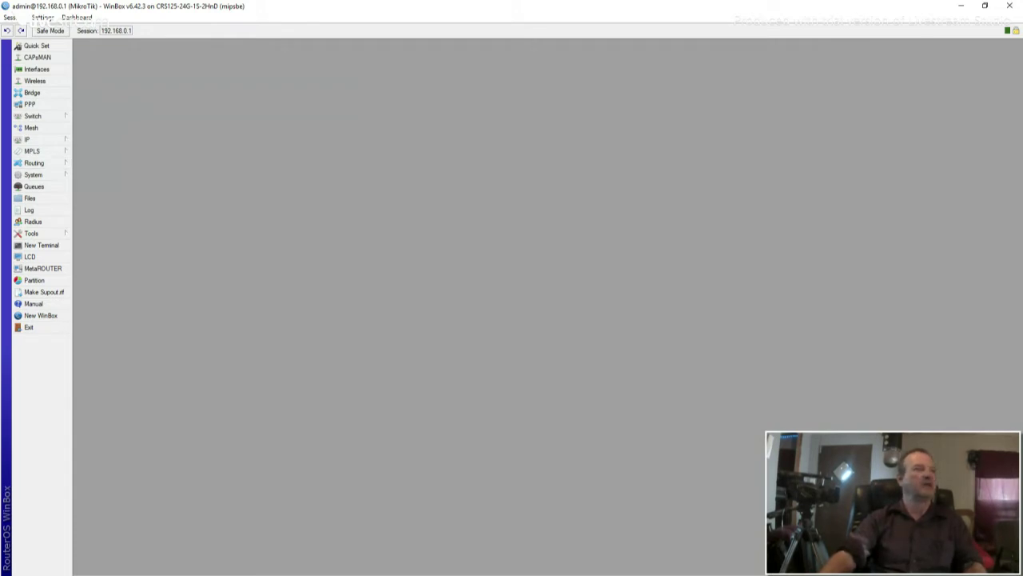
Step: Reset the router's configuration with No Default Configuration enabled and confirm the reboot
click(33, 175)
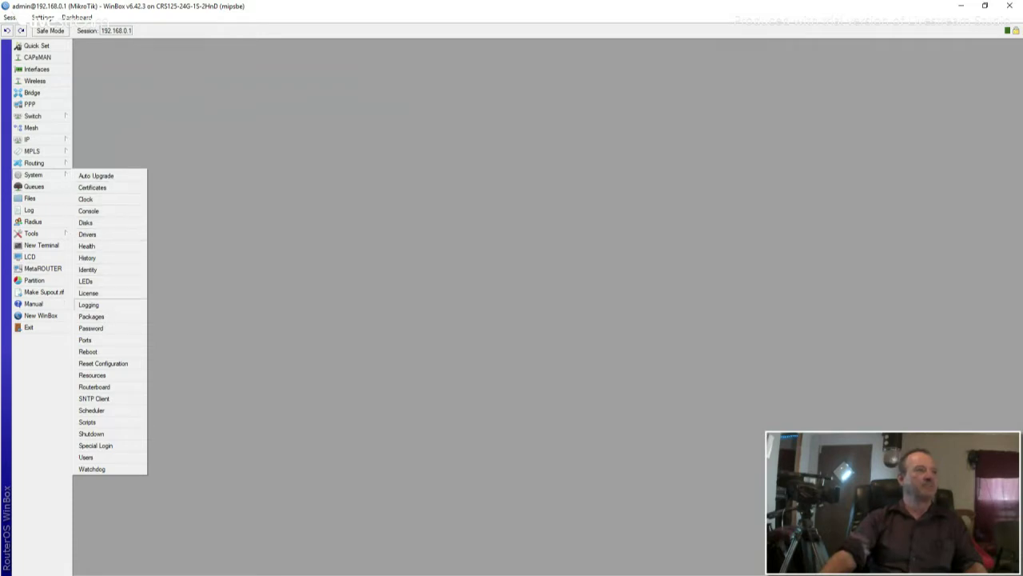
click(102, 363)
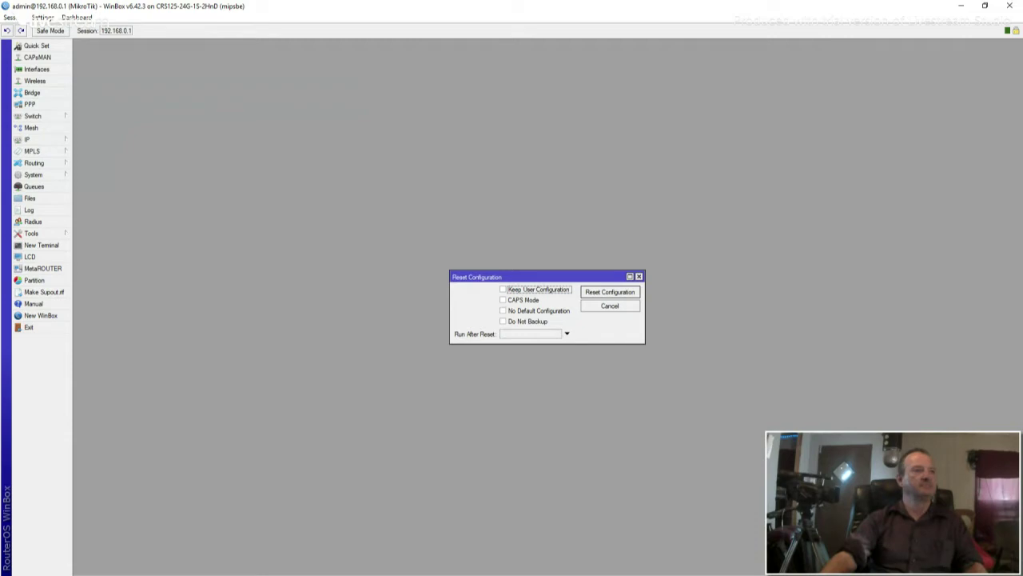
click(503, 310)
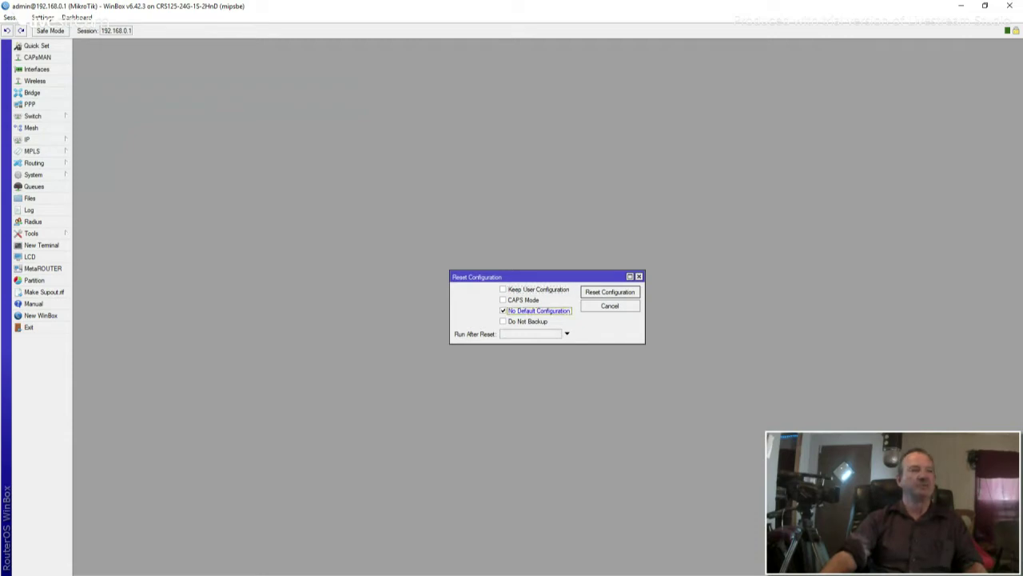
click(610, 292)
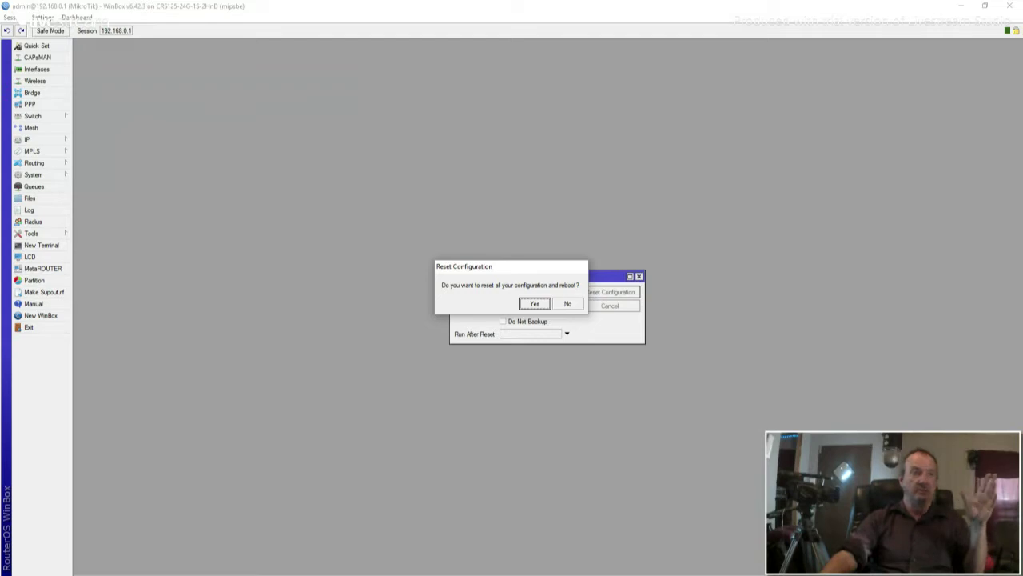
key(Return)
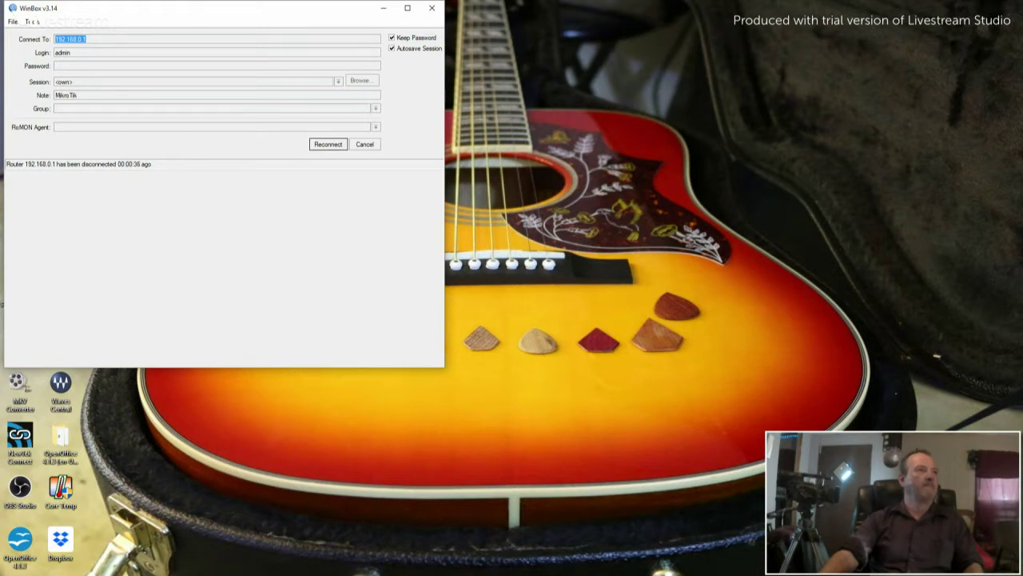
Step: Abandon the dropped session, reconnect to the rediscovered router by its MAC address, and open the wireless security profiles
click(365, 145)
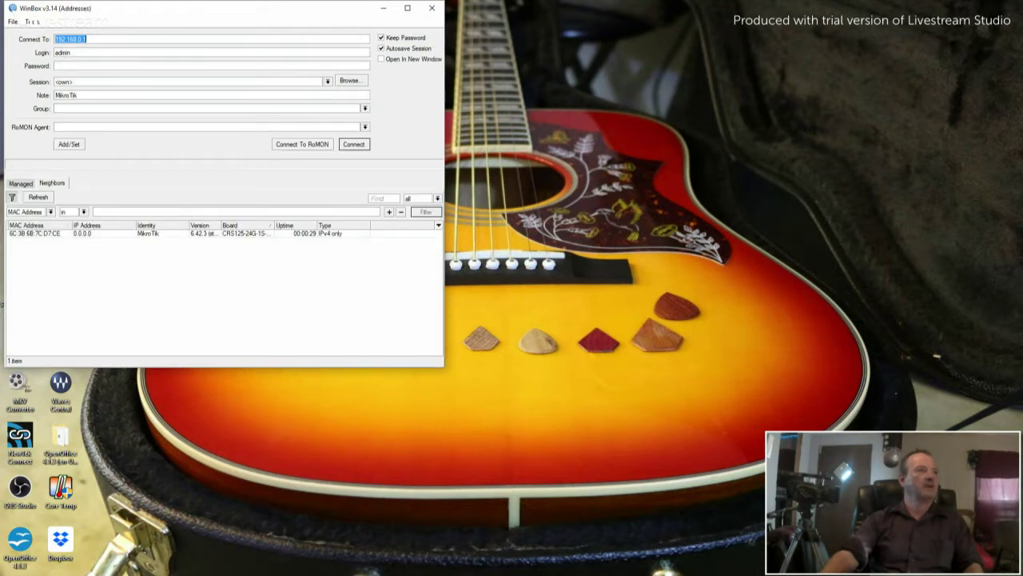
click(38, 197)
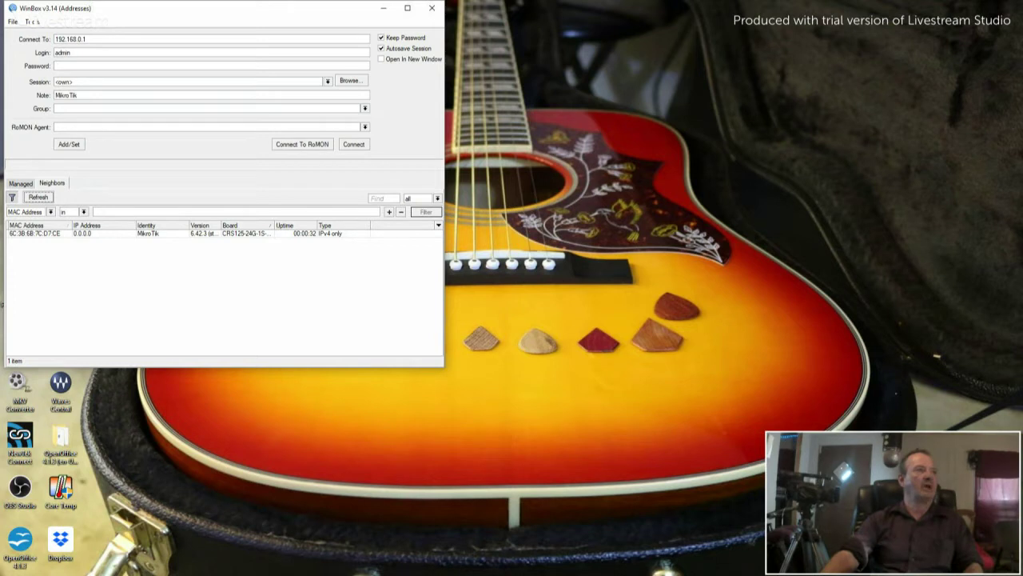
click(35, 233)
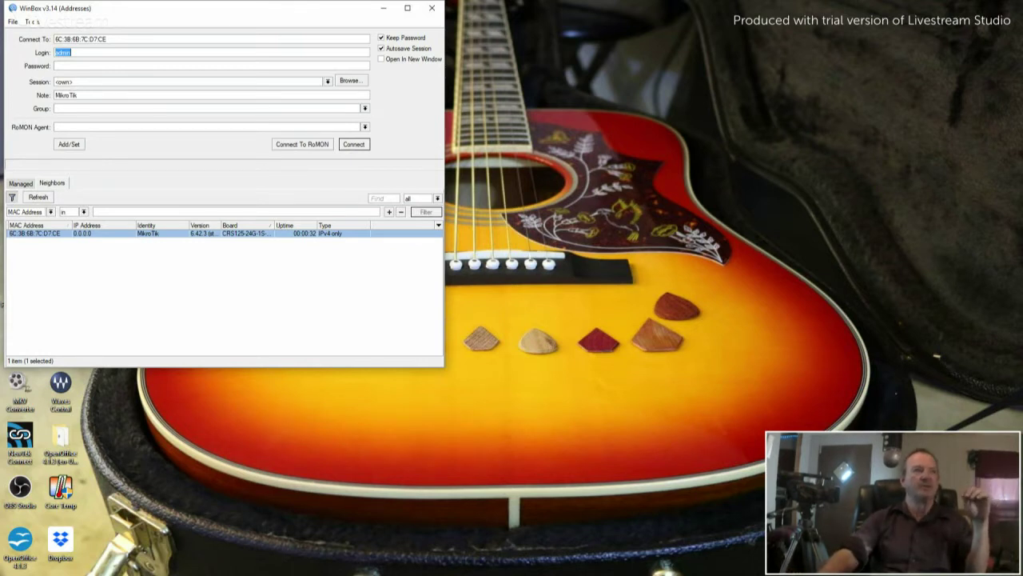
key(Return)
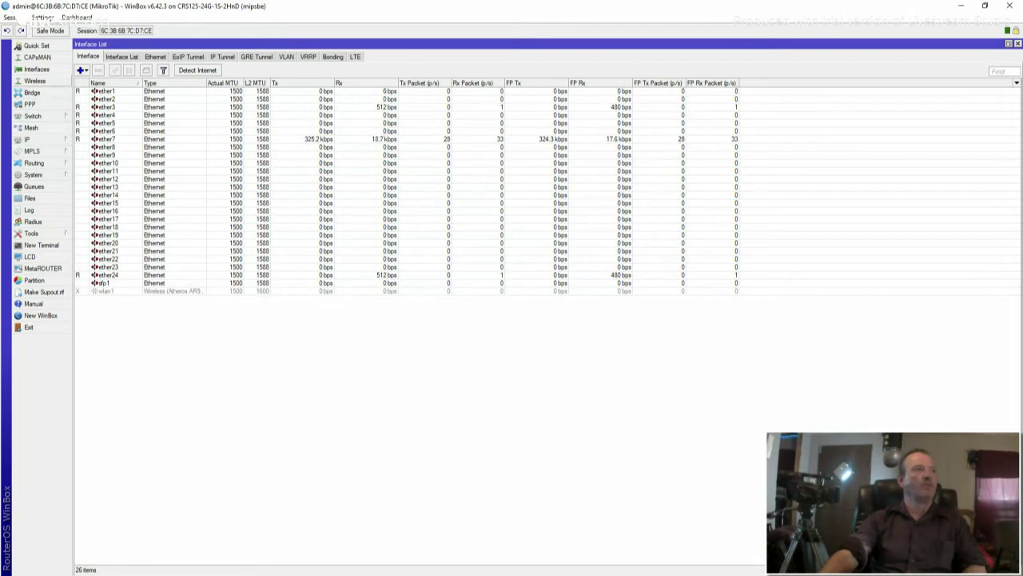
click(35, 81)
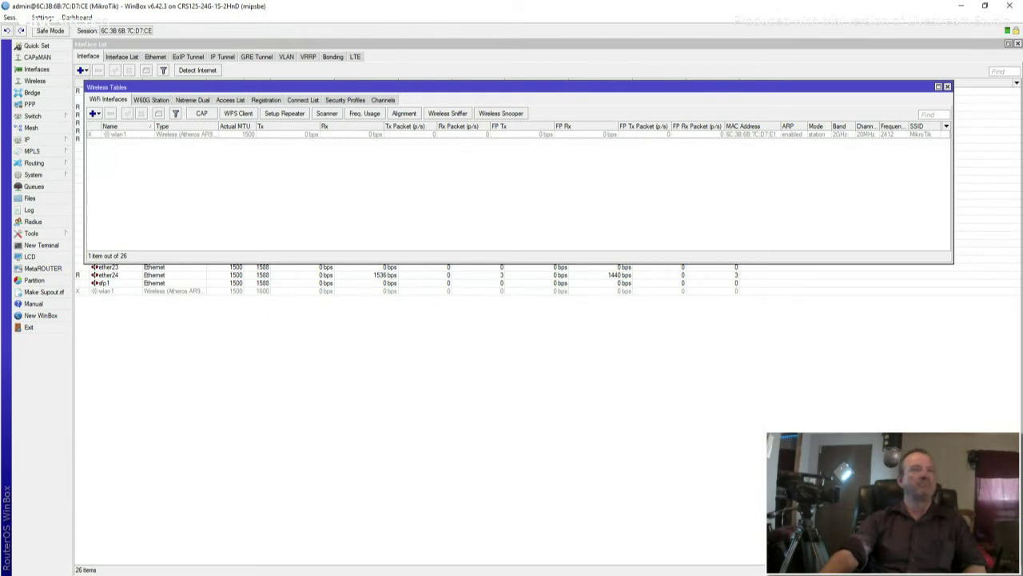
click(345, 99)
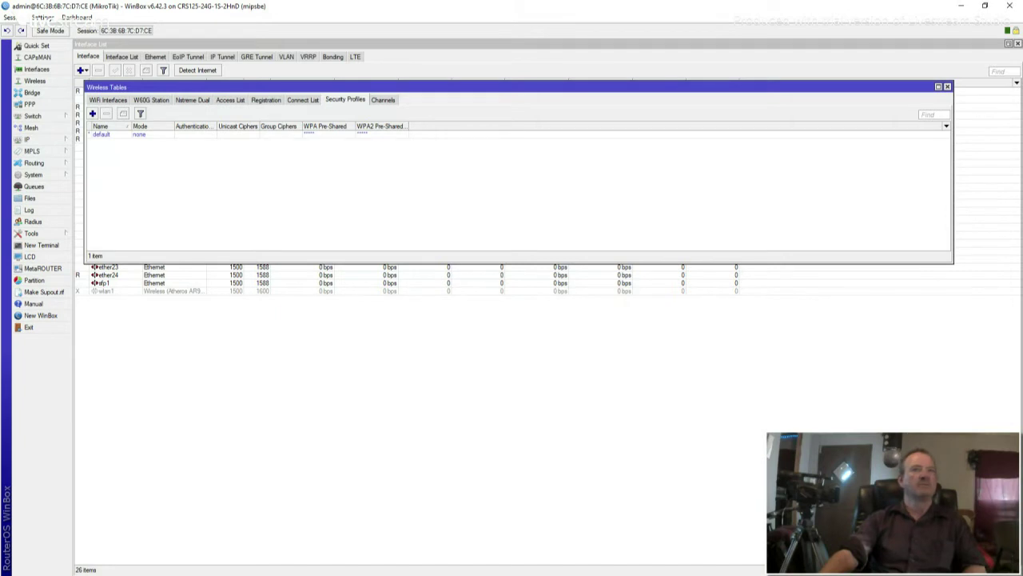
Step: Try to create a security profile named WPA2_Profile and enter its WPA pre-shared key
click(92, 114)
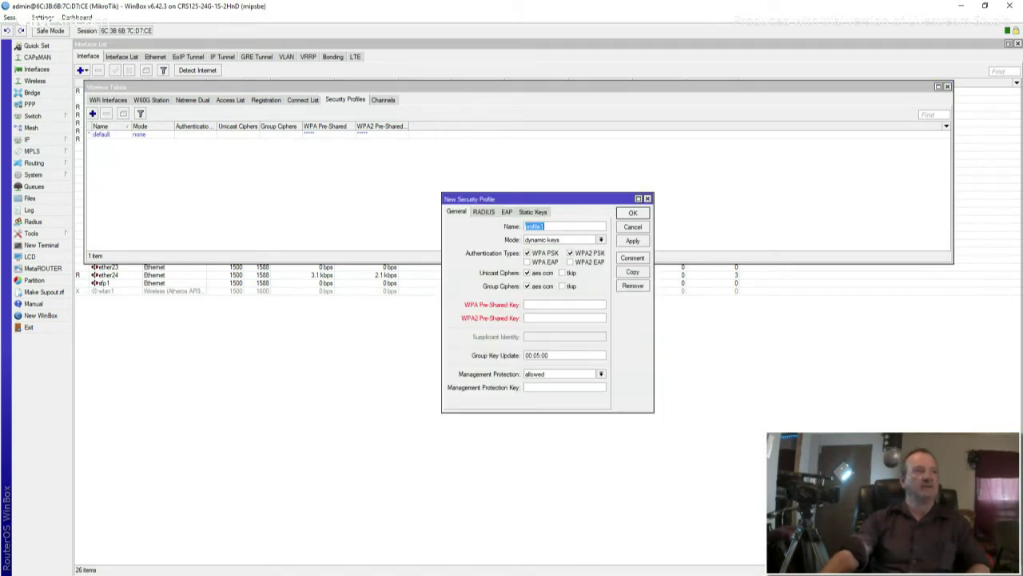
key(BackSpace)
text(WPA2_Profile)
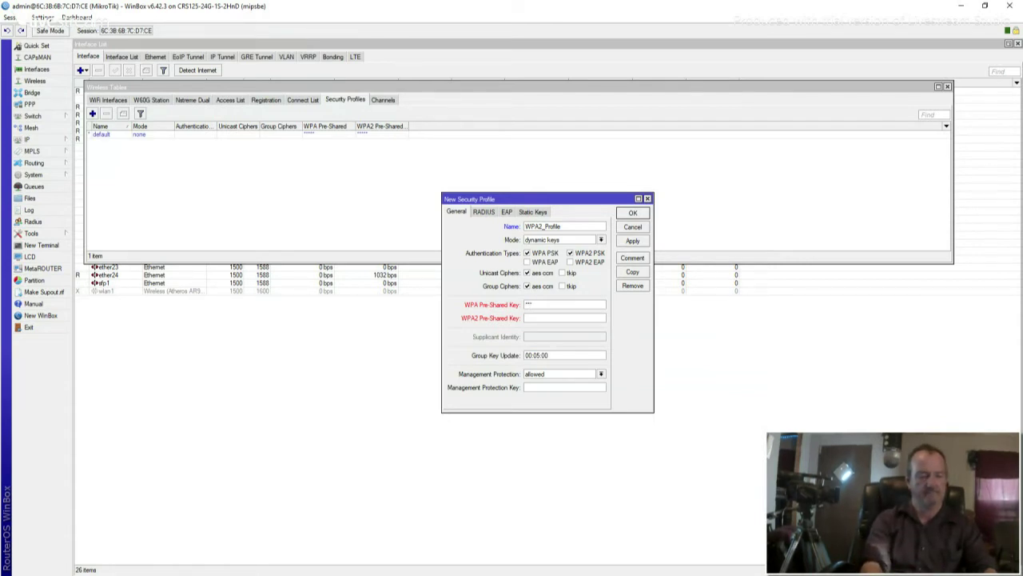
text(aaaaa)
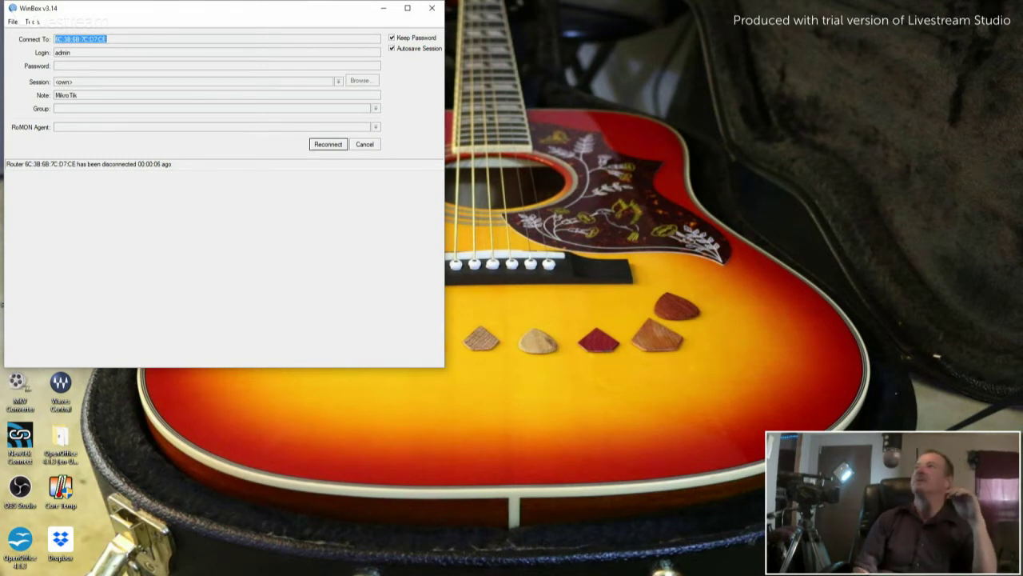
Step: Reconnect to the router and start a new wireless security profile named WPA2_Profile
key(Return)
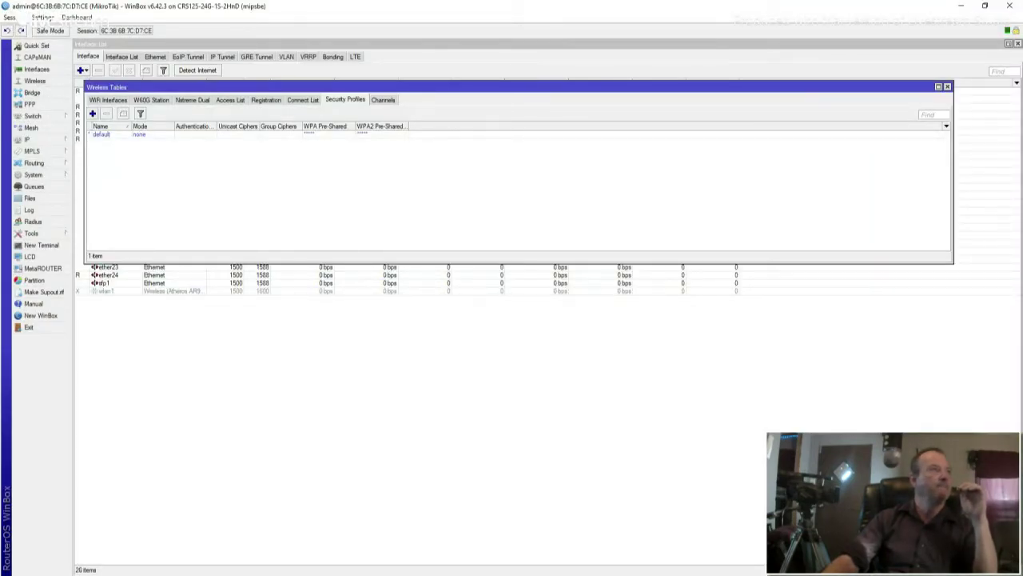
click(92, 114)
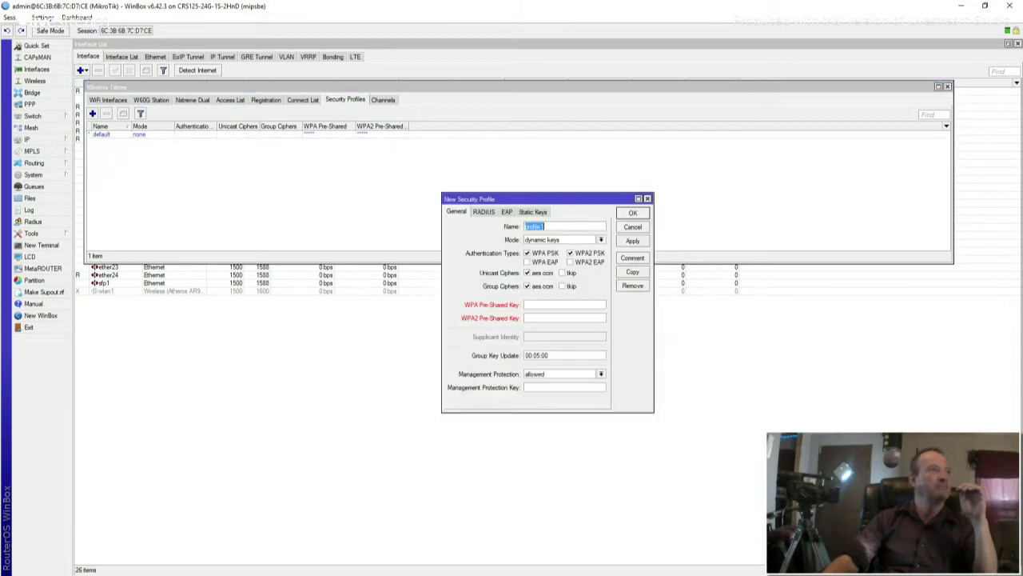
key(BackSpace)
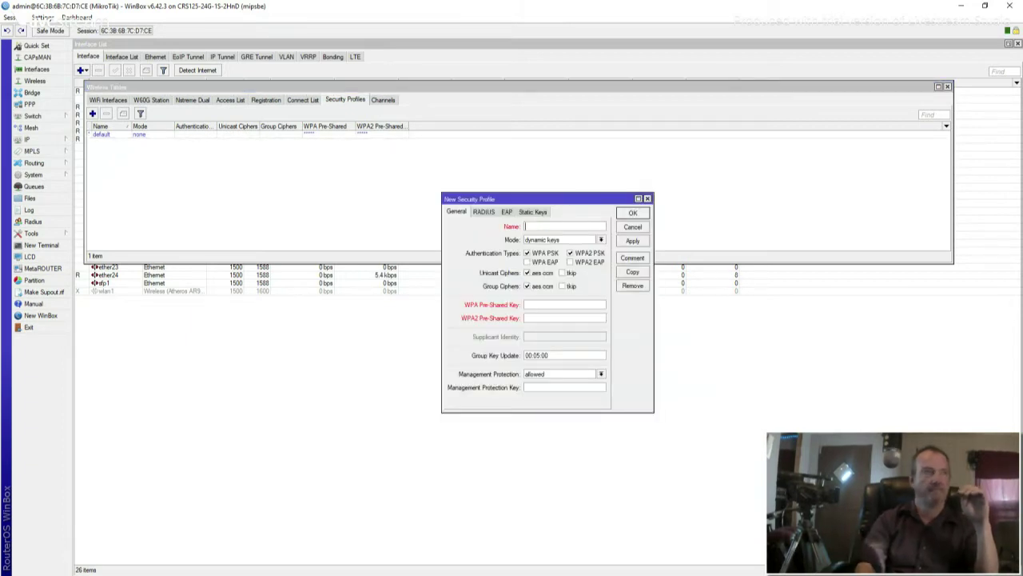
text(WP)
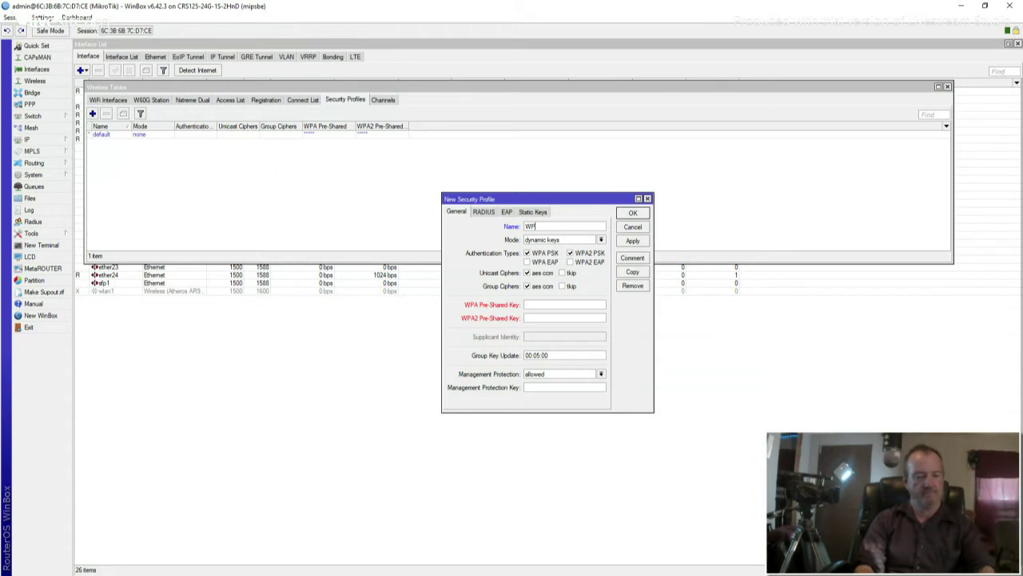
text(A2_Profile)
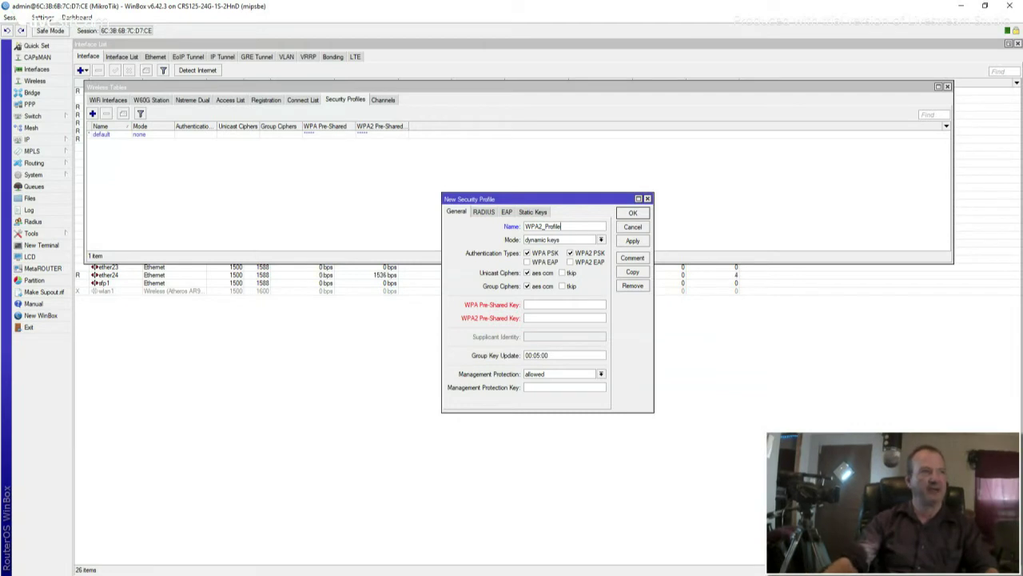
Step: Enter the WPA and WPA2 pre-shared keys, save the security profile, and close the wireless tables
click(563, 304)
text(***)
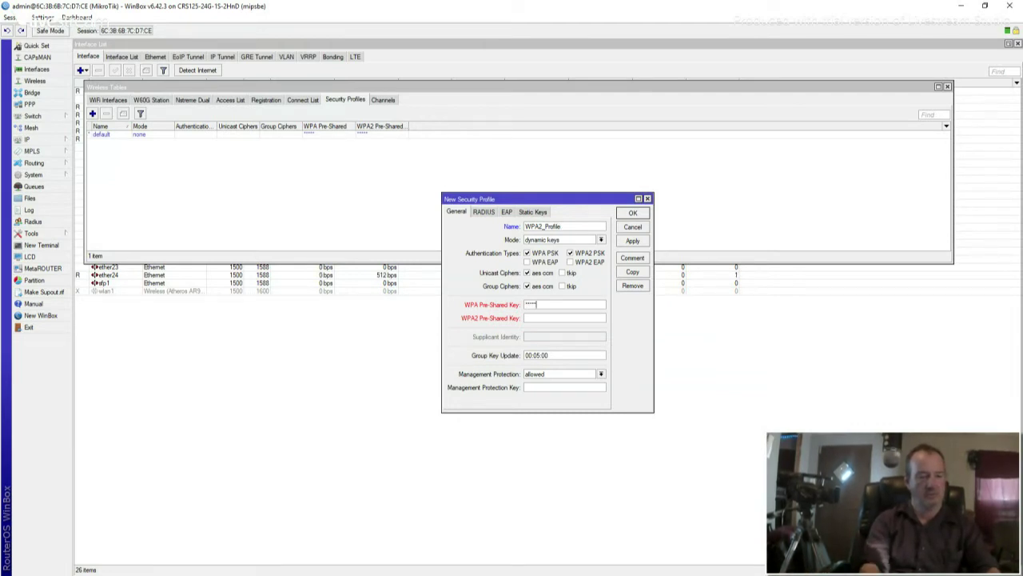
text(****)
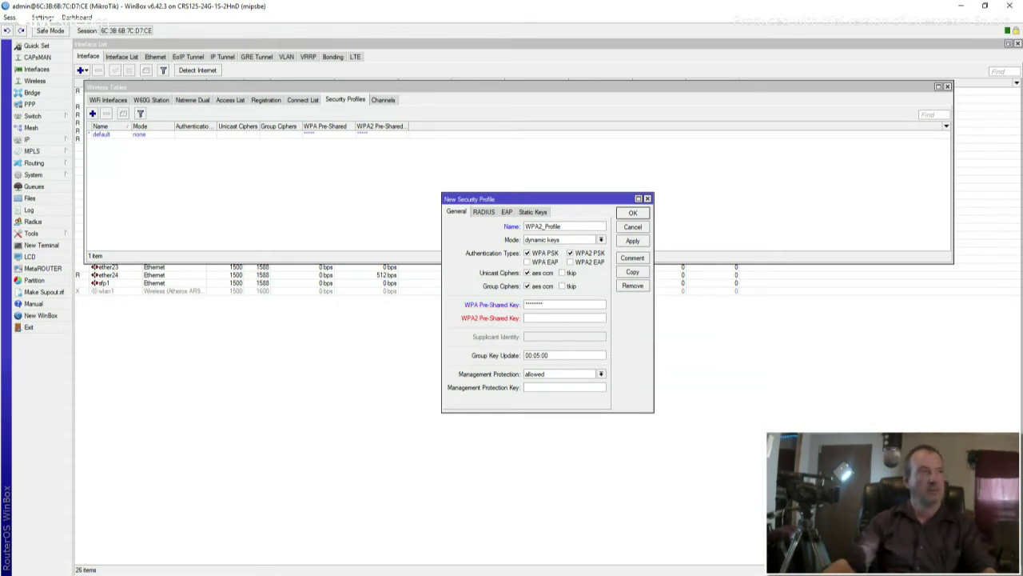
click(564, 318)
text(**)
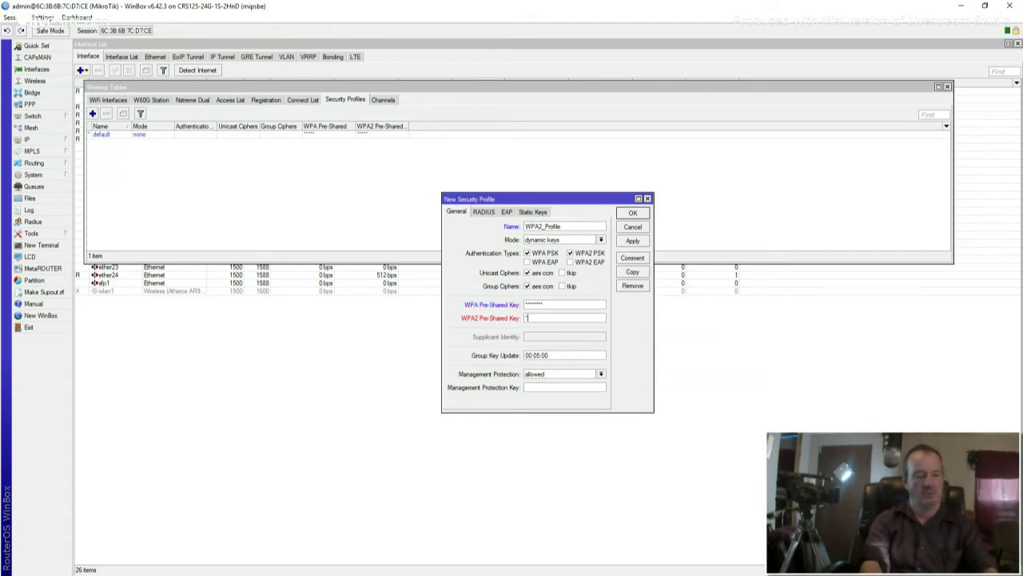
text(******)
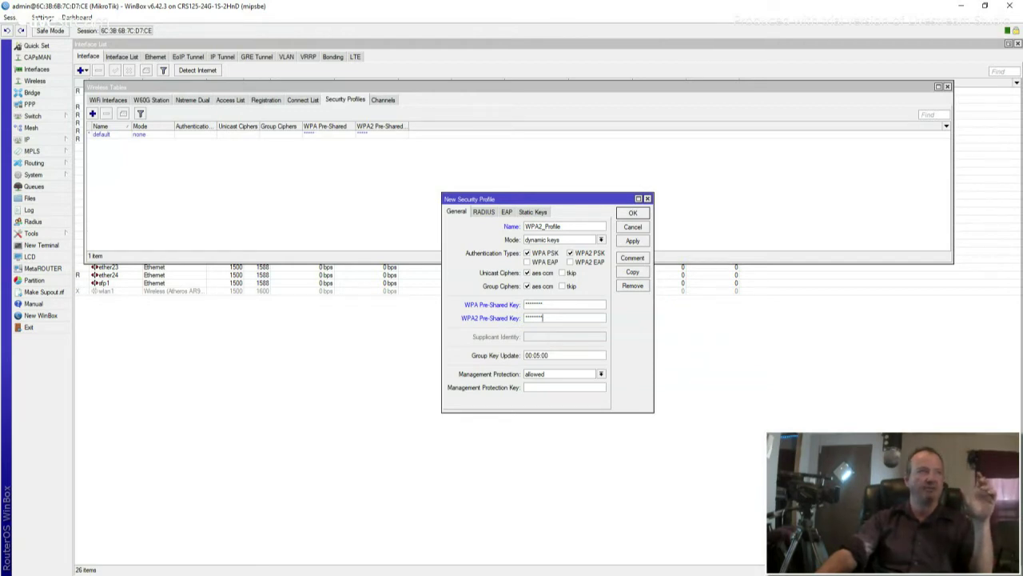
click(632, 241)
click(633, 241)
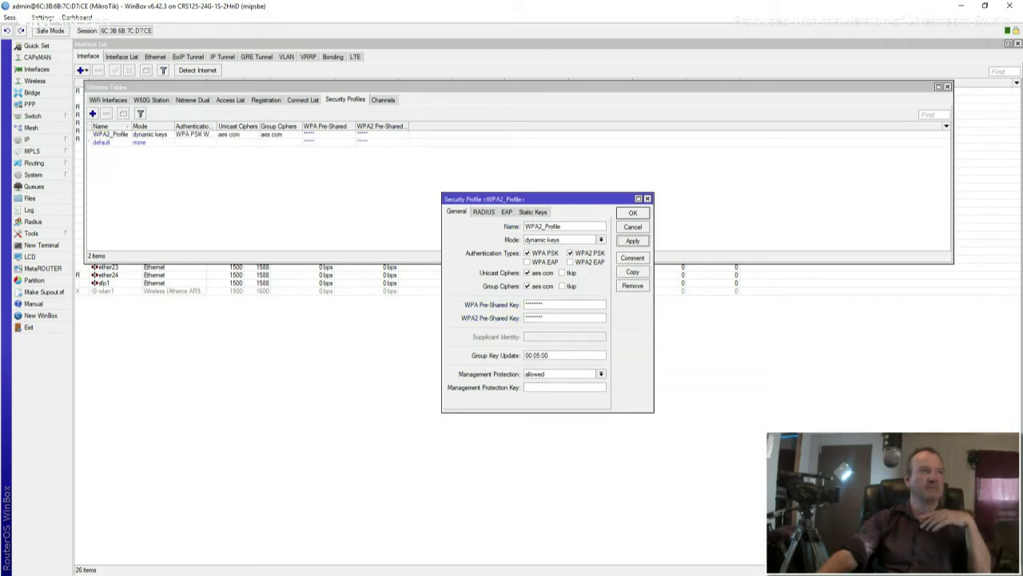
click(633, 214)
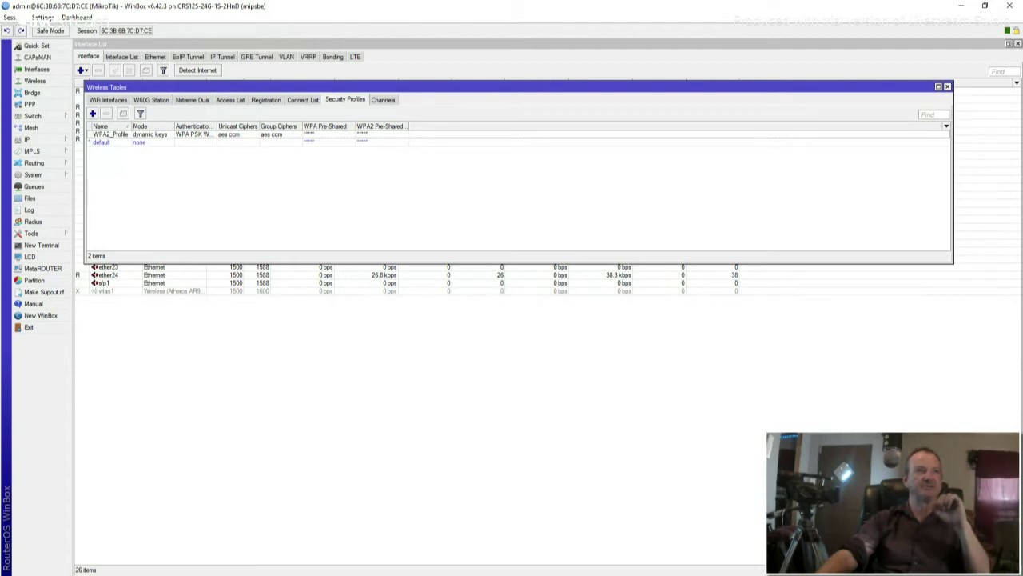
click(948, 87)
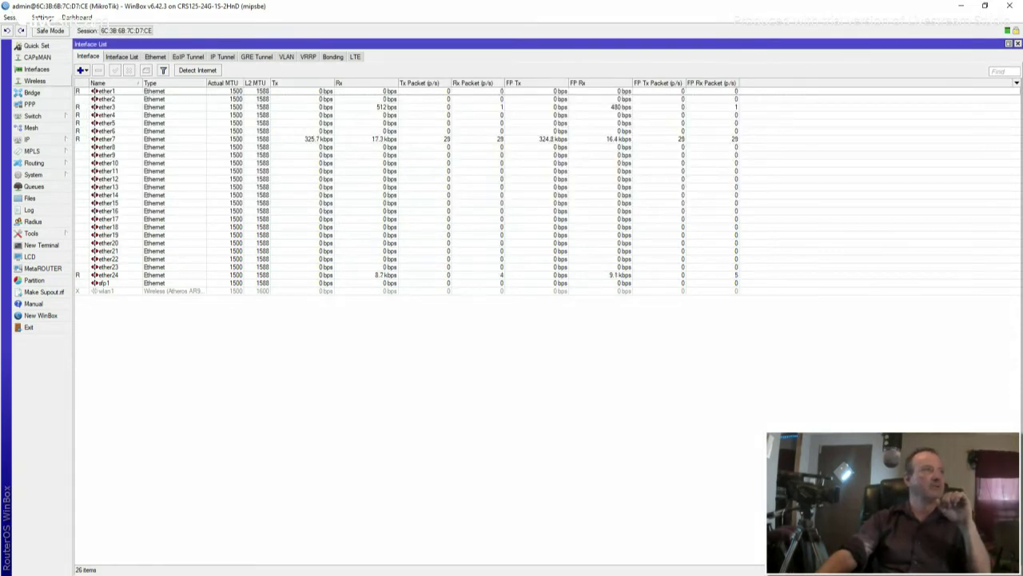
Step: Open the wlan1 wireless interface's settings and set its mode to ap bridge
click(34, 81)
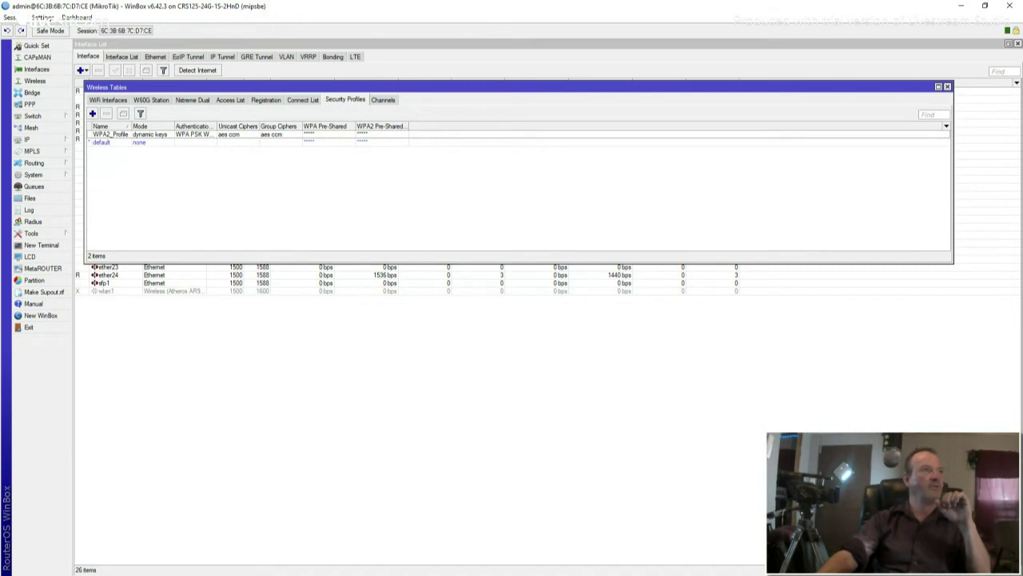
click(108, 100)
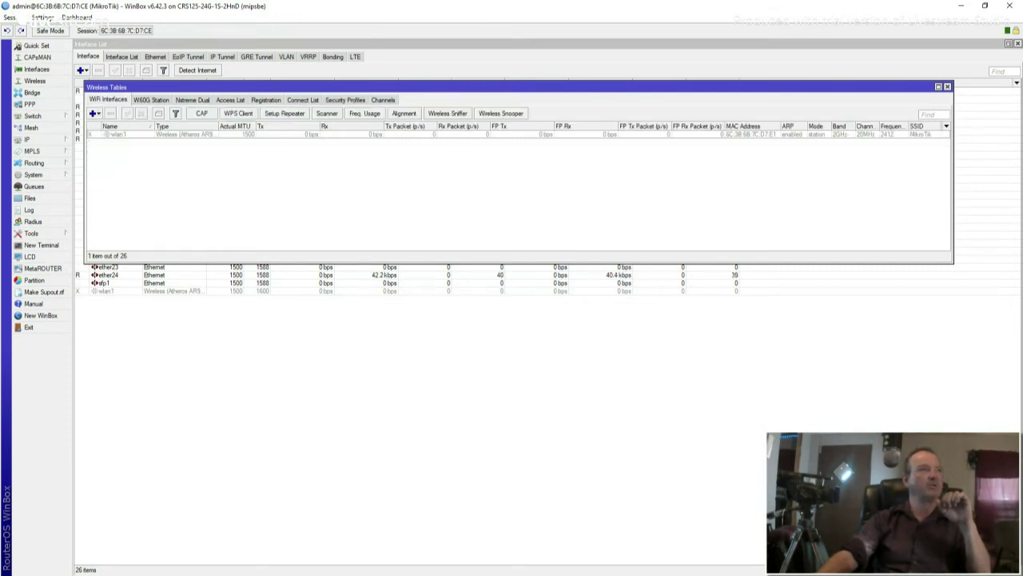
click(118, 134)
double_click(118, 134)
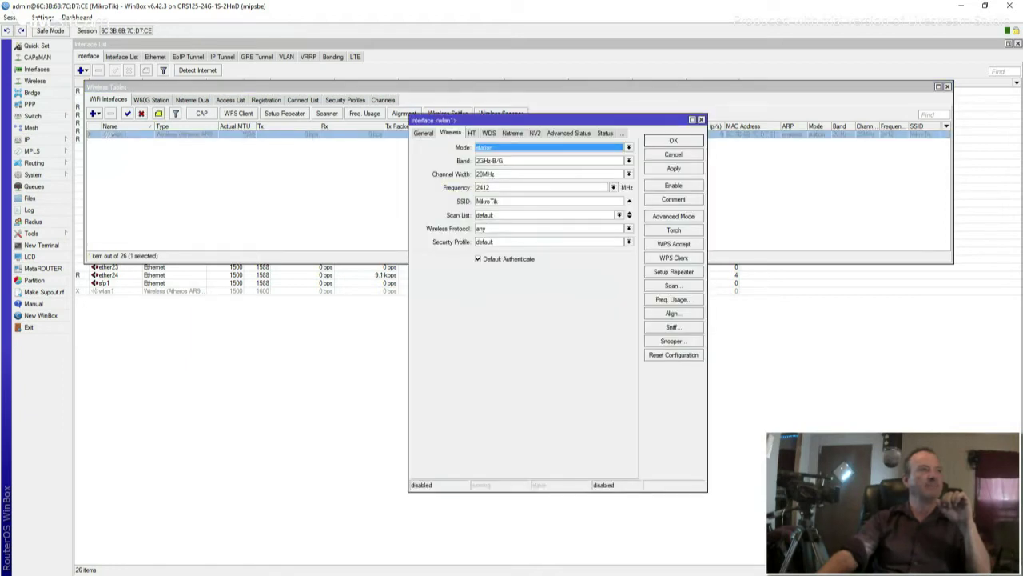
click(629, 147)
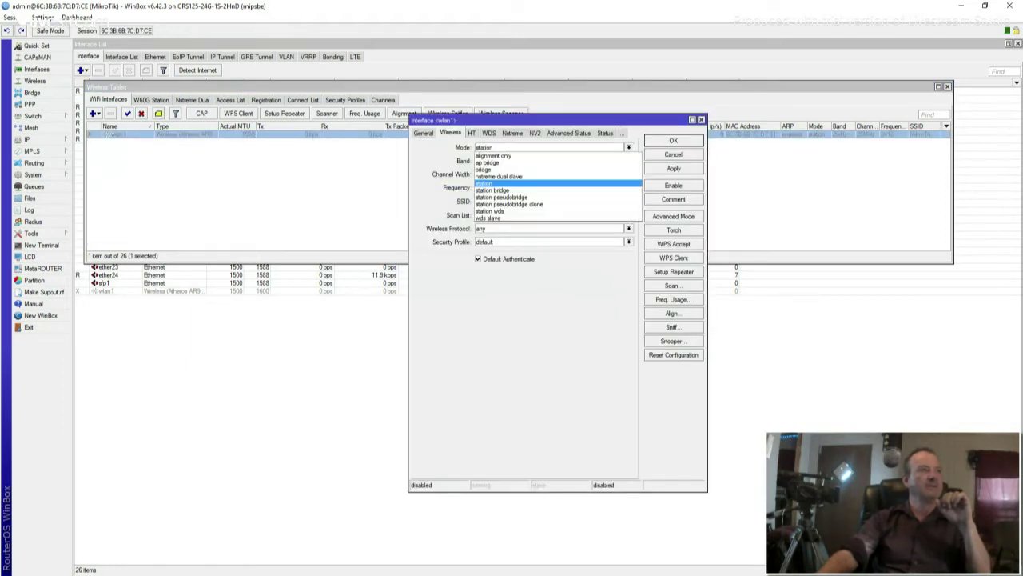
click(528, 163)
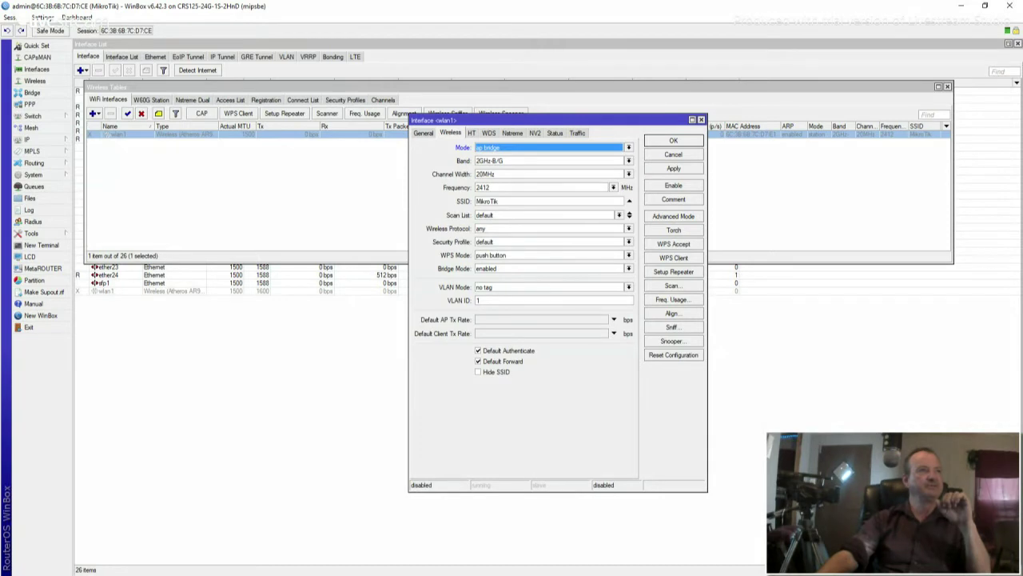
Step: Set the wlan1 band to 2GHz-B/G/N
key(Tab)
key(alt+Down)
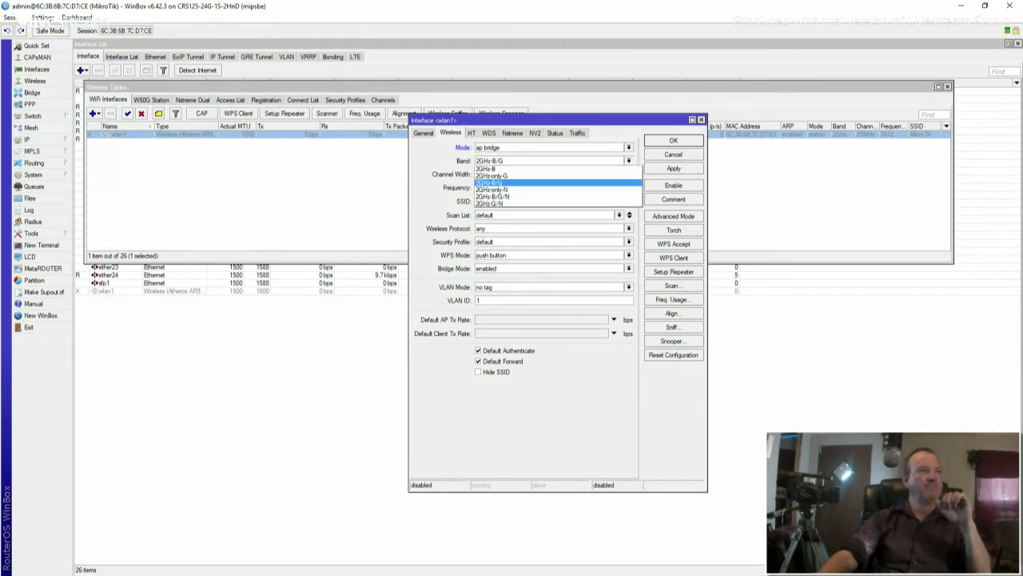
key(Down)
key(Down)
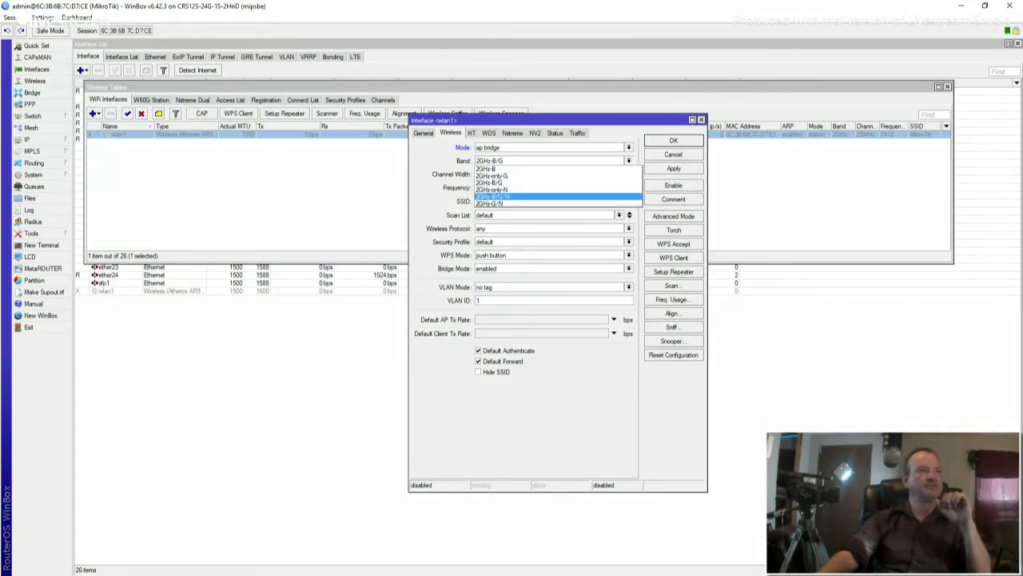
key(Return)
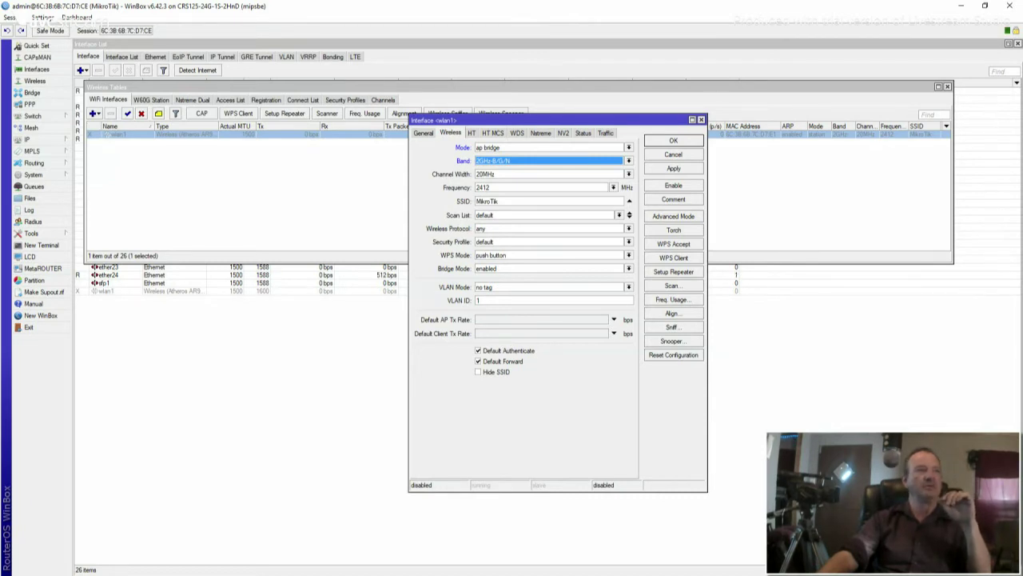
Step: Run a frequency usage scan on wlan1 to compare channel usage, stop it, and close the scan
click(673, 300)
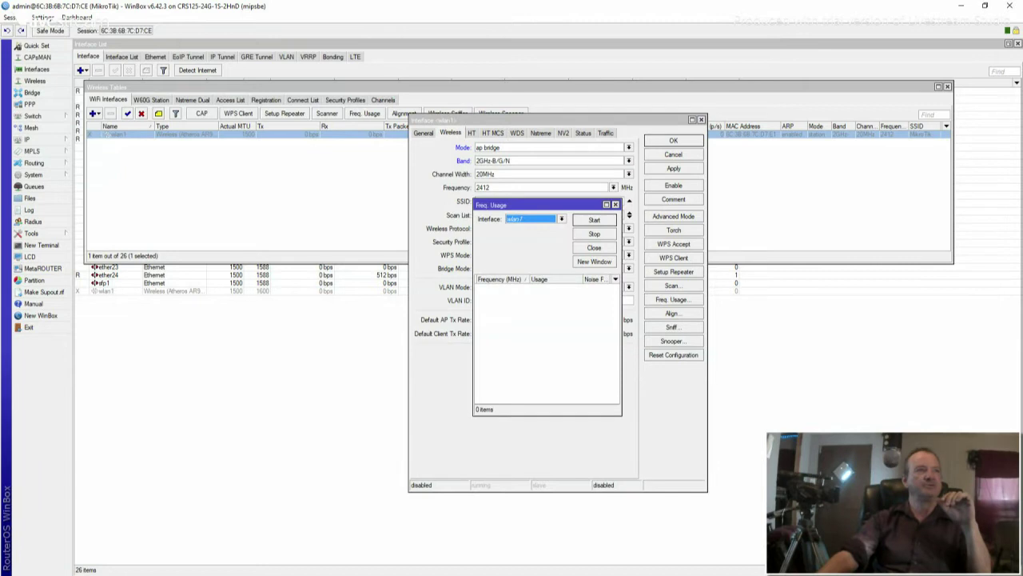
click(594, 220)
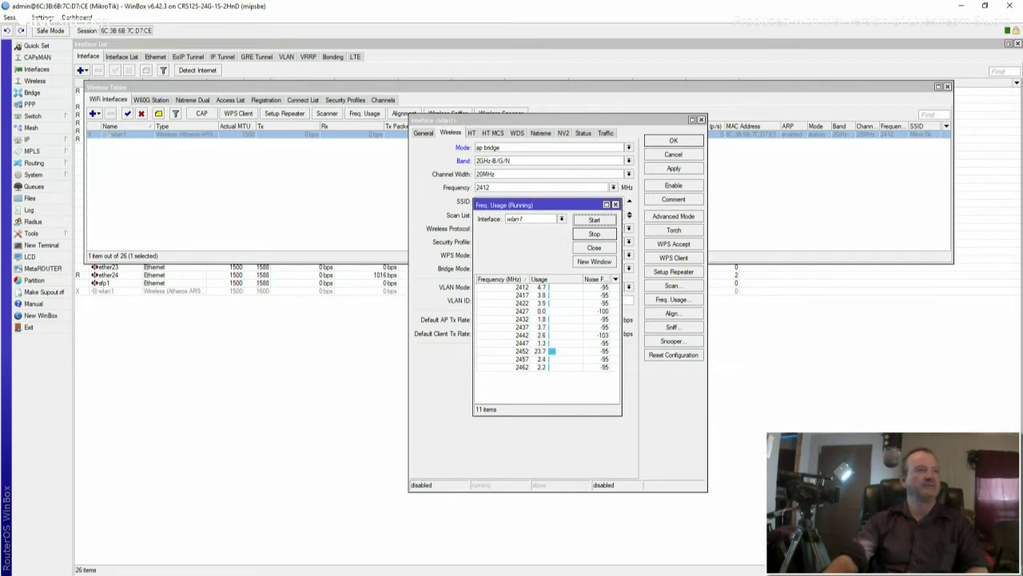
click(594, 233)
click(594, 248)
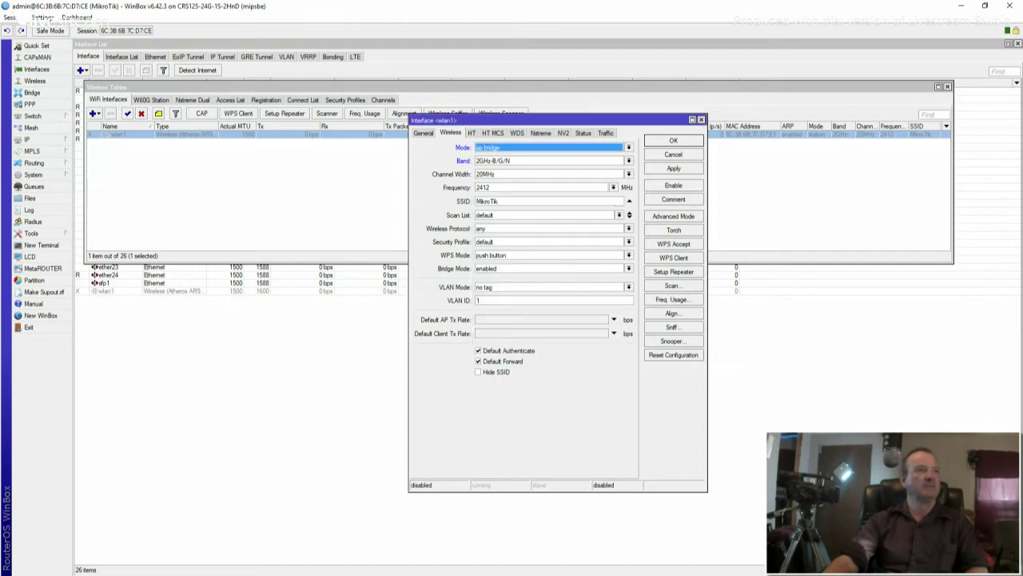
Step: Set the wlan1 frequency to 2447 MHz
click(491, 187)
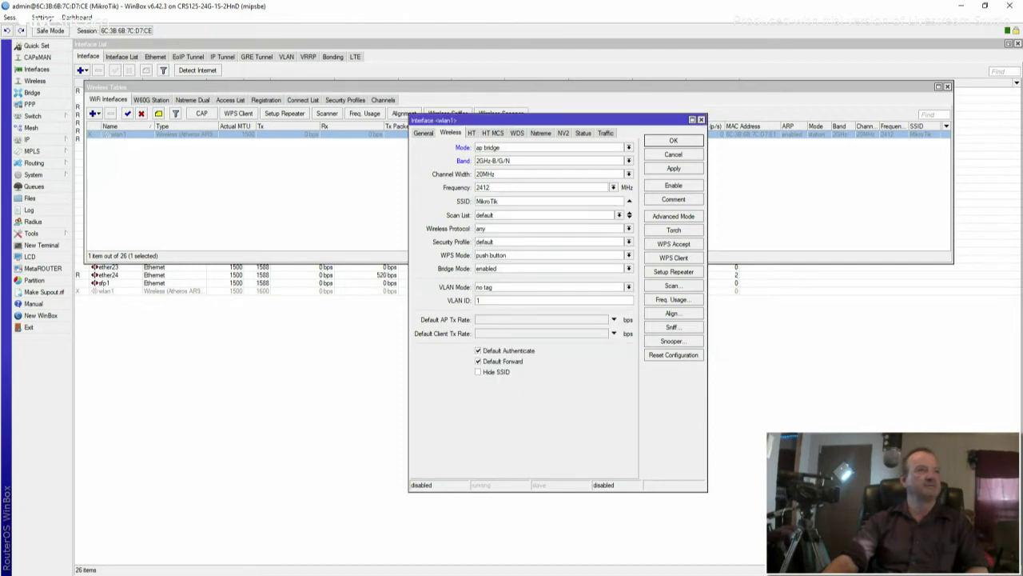
click(613, 187)
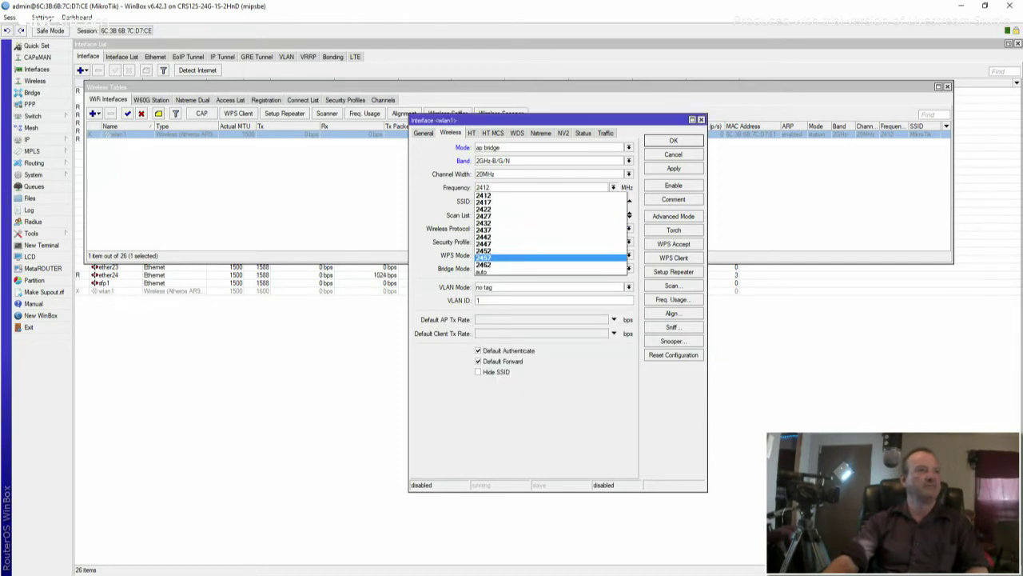
key(Up)
key(Up)
key(Up)
key(Up)
key(Up)
key(Up)
key(Up)
key(Down)
key(Down)
key(Down)
key(Down)
key(Down)
key(Down)
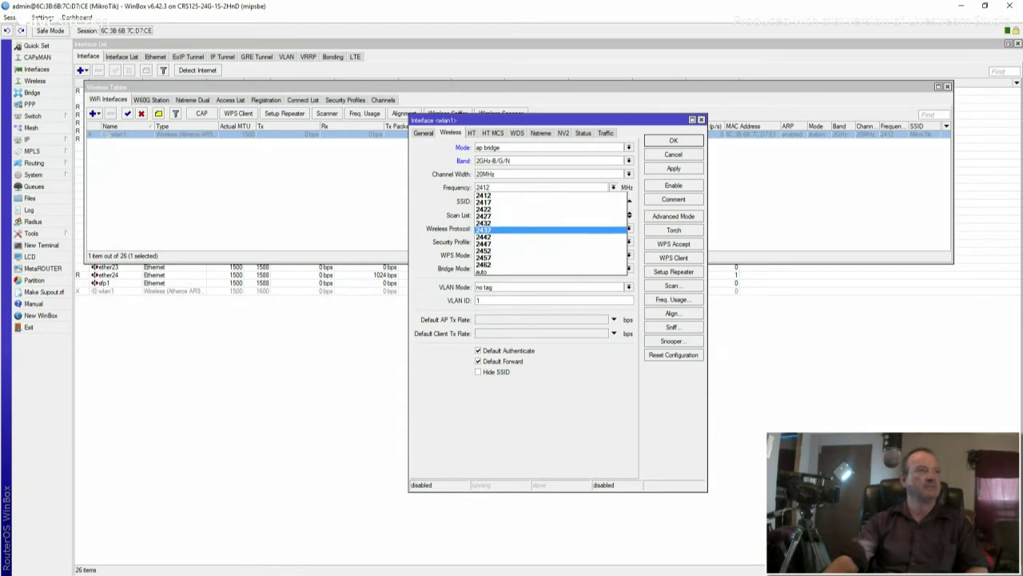
key(Up)
key(Return)
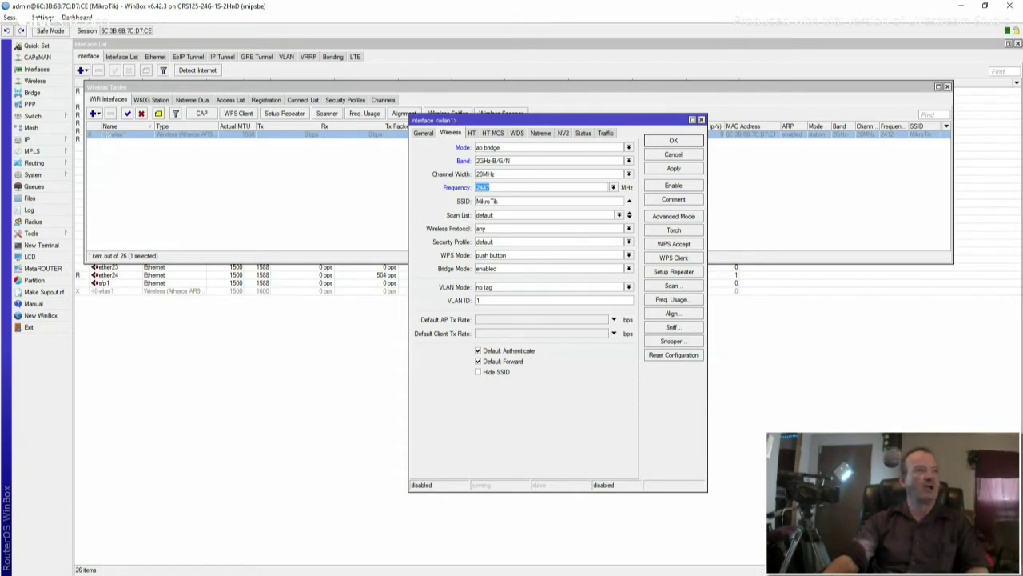
Step: Set wlan1's wireless protocol to 802.11, its security profile to WPA2_Profile, and its WPS mode to disabled
click(629, 228)
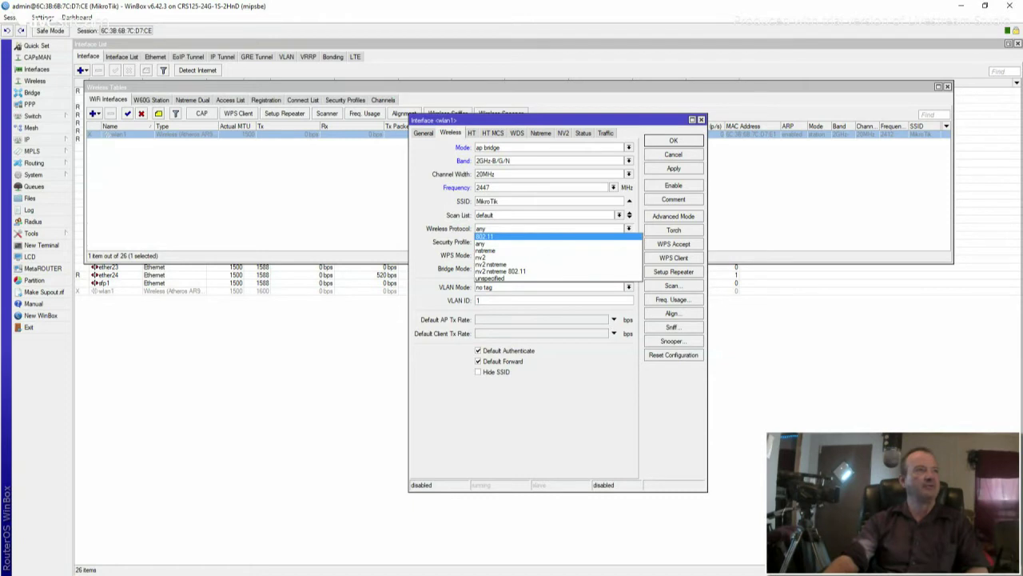
key(Return)
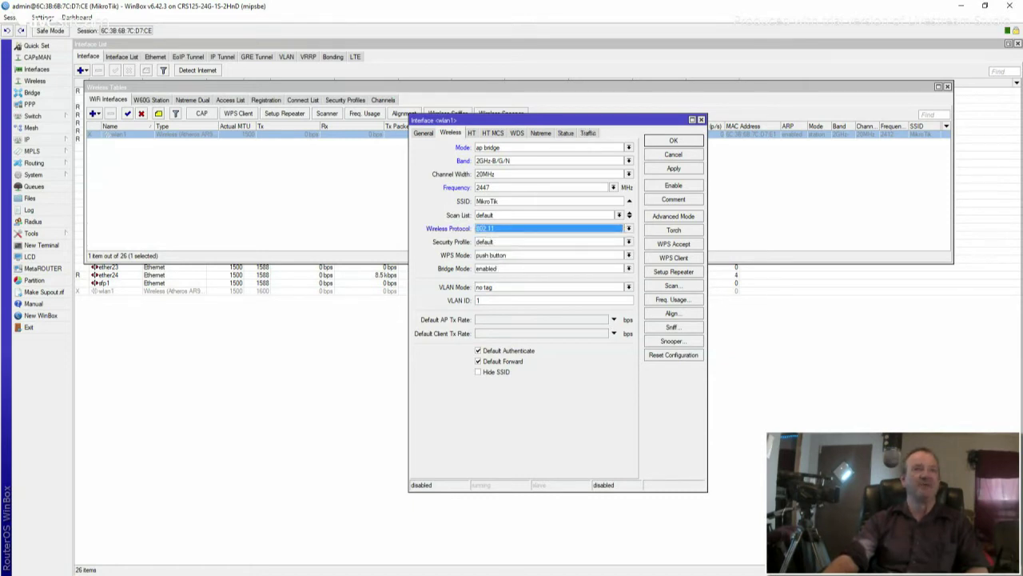
click(629, 241)
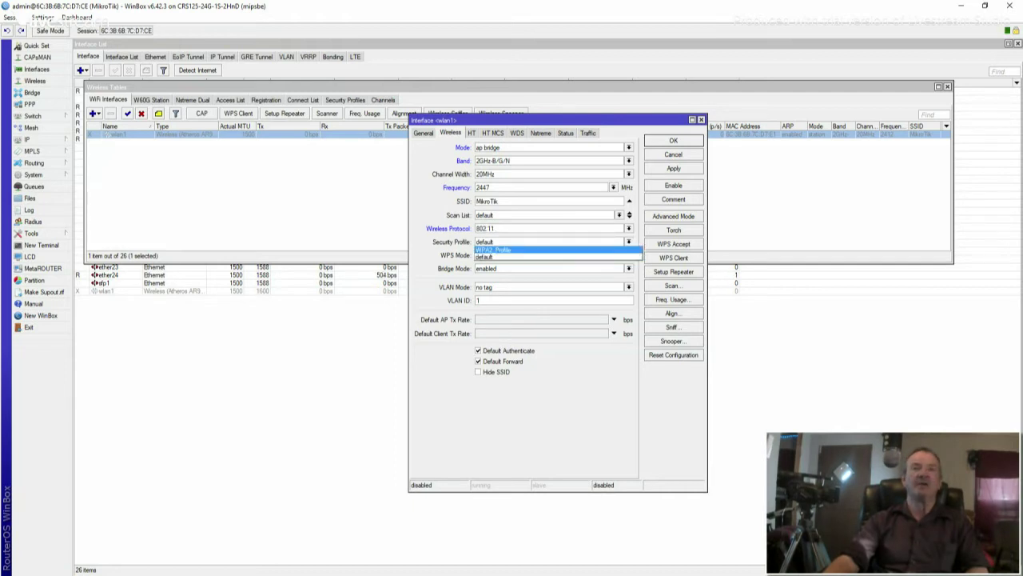
click(494, 250)
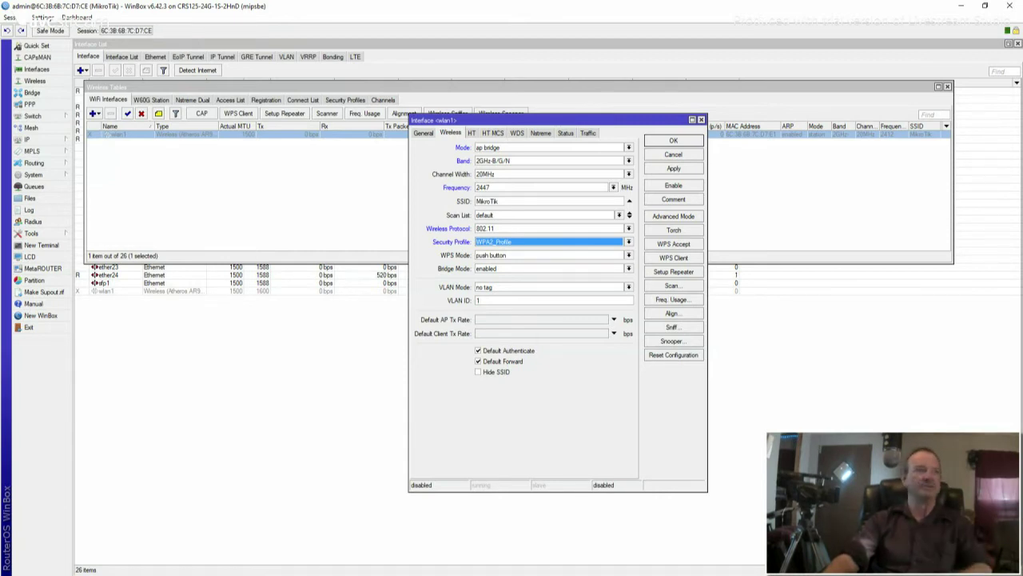
click(630, 255)
key(Up)
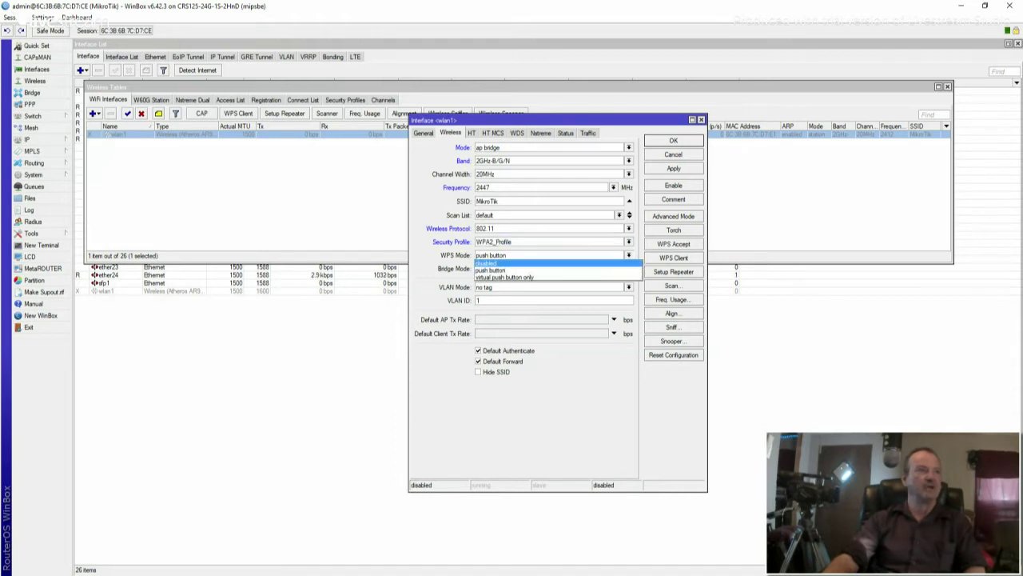
key(Return)
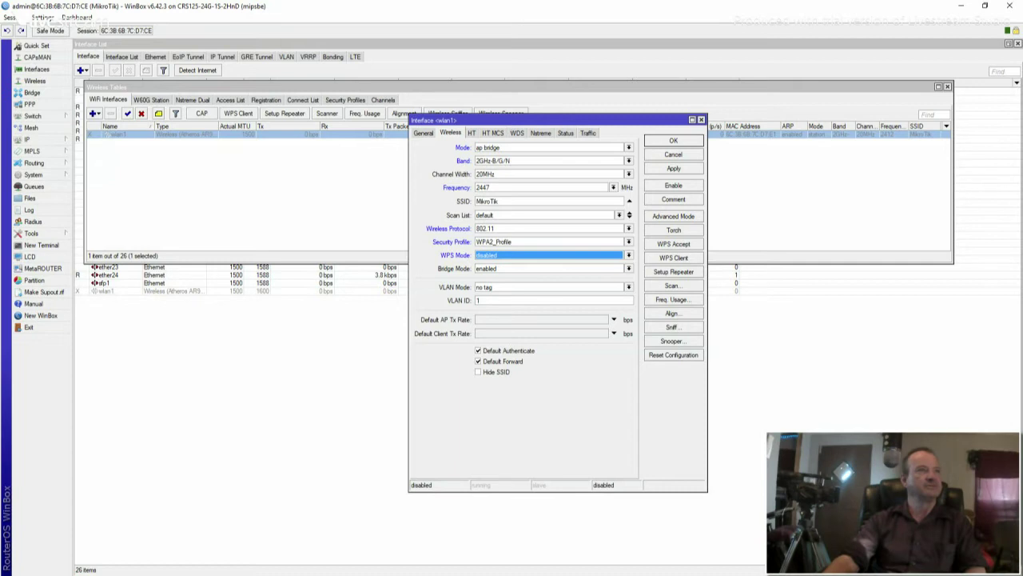
Step: Apply the wlan1 settings and enable the interface, closing its settings and the wireless tables
click(674, 169)
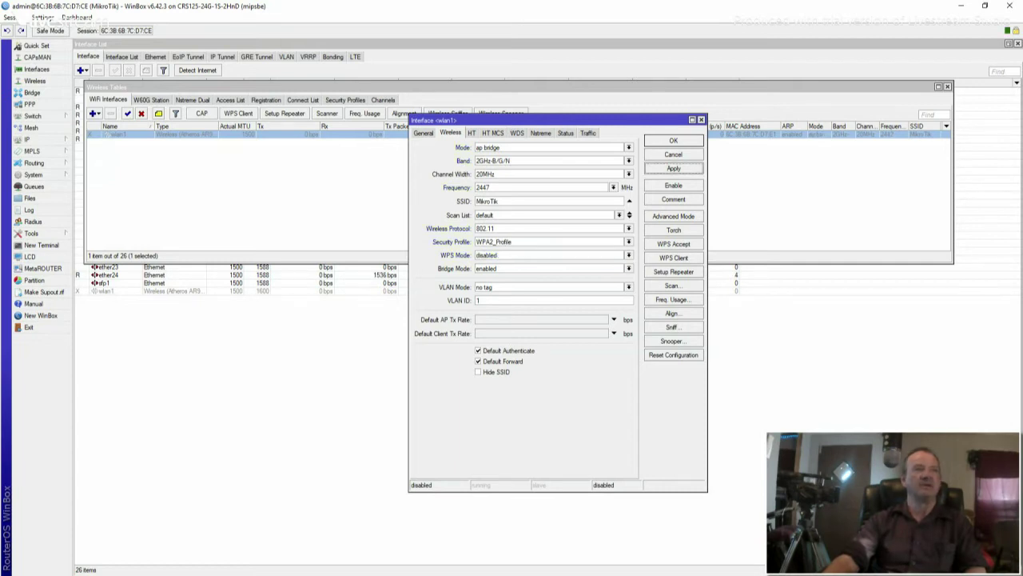
click(673, 185)
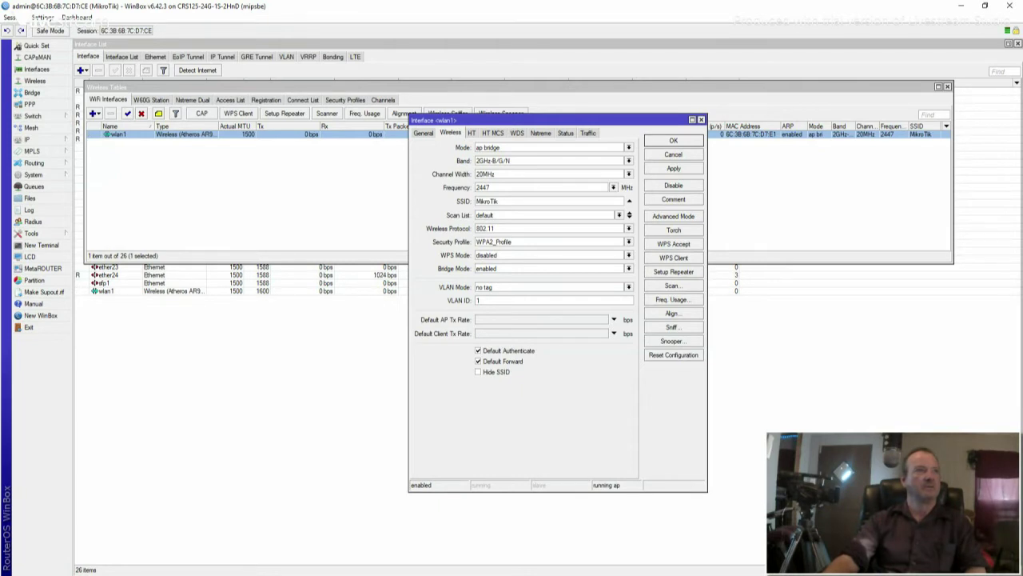
click(674, 140)
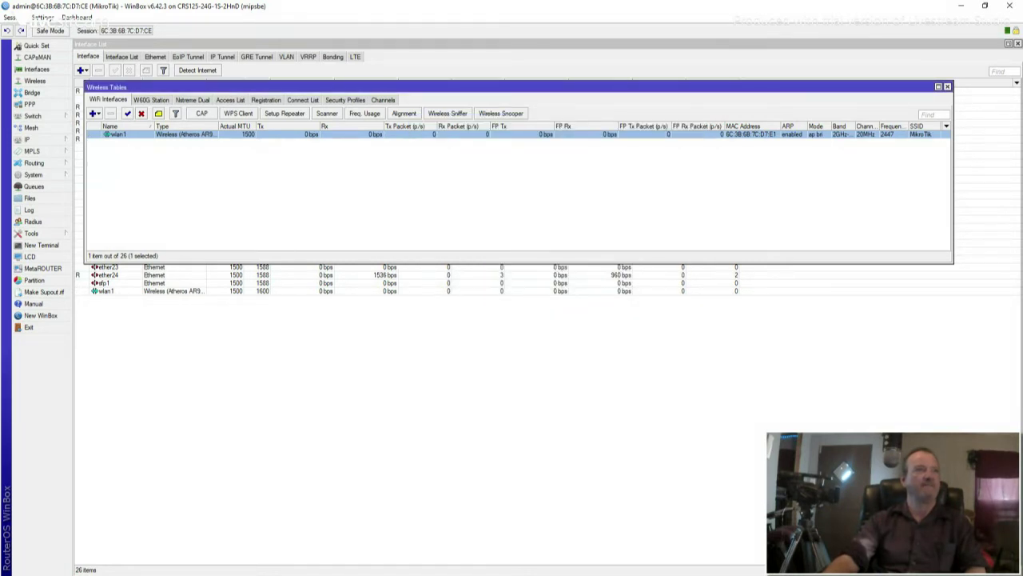
click(948, 87)
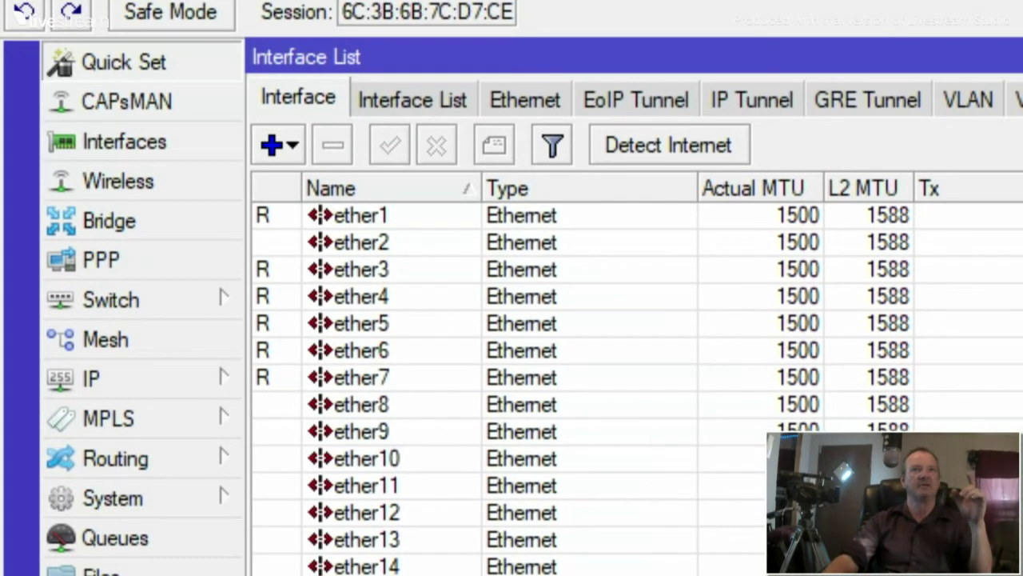
Step: Open Quick Set and change the wireless network name to REDBARN
click(120, 61)
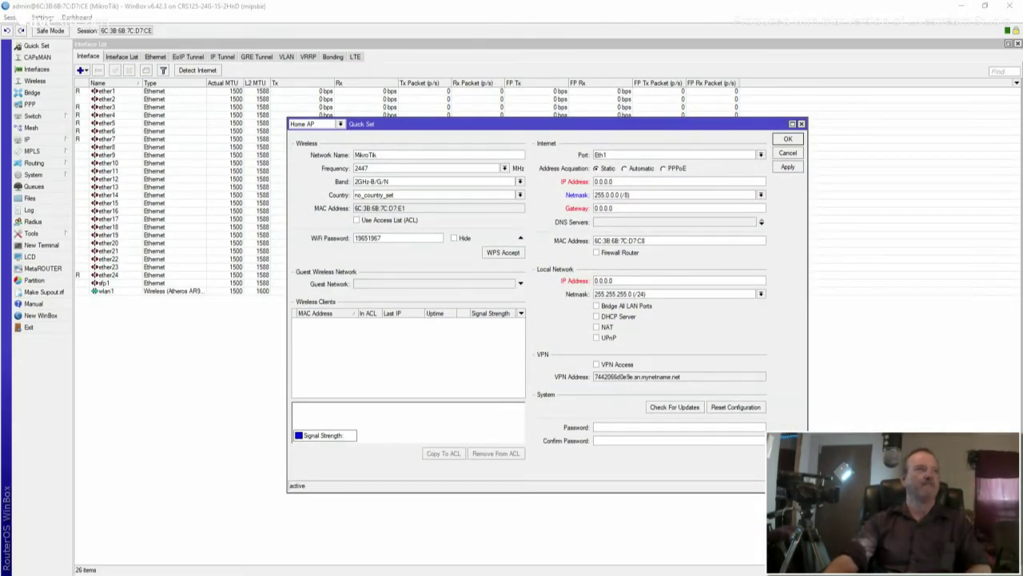
click(378, 155)
key(ctrl+a)
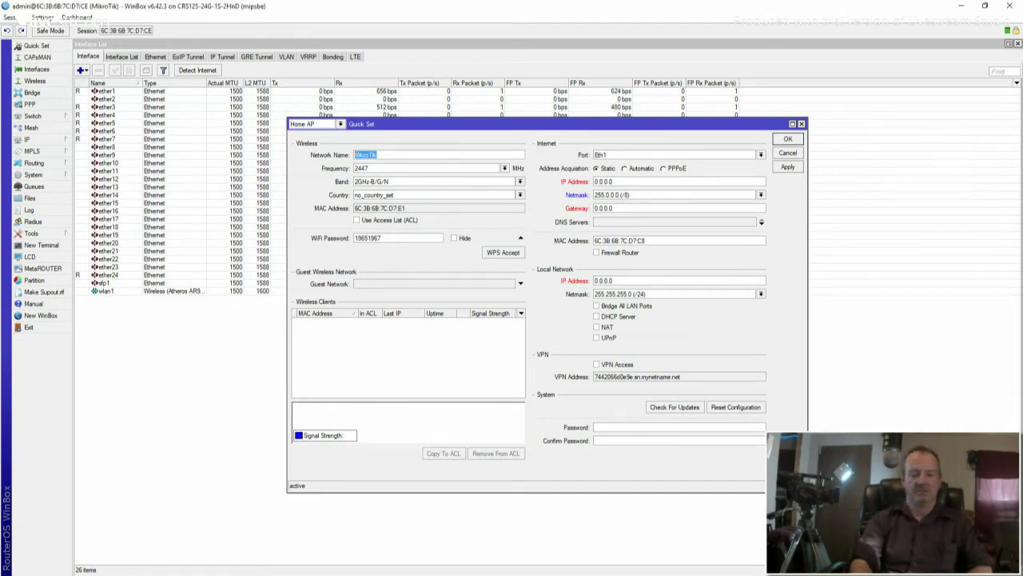
key(BackSpace)
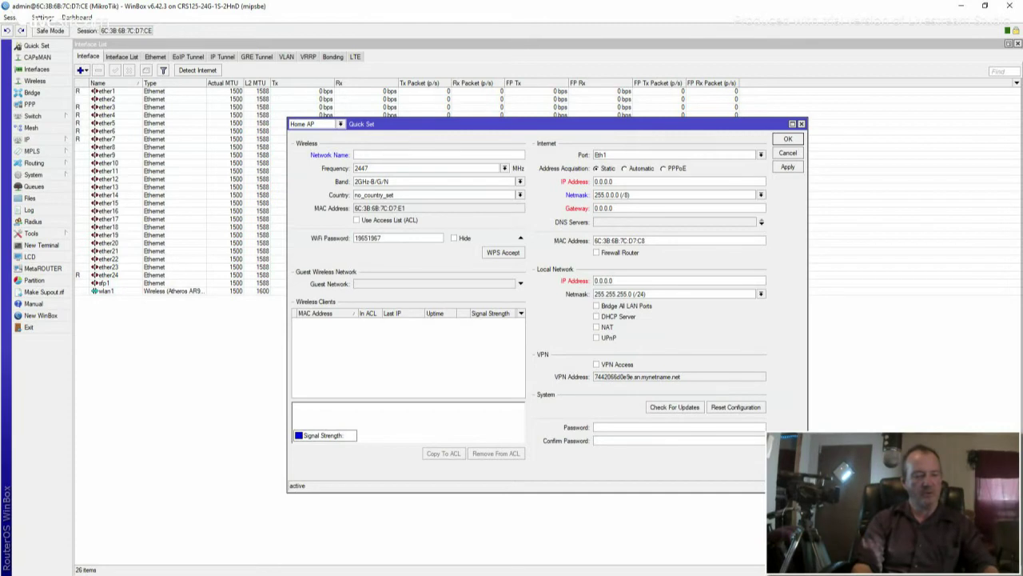
text(REDB)
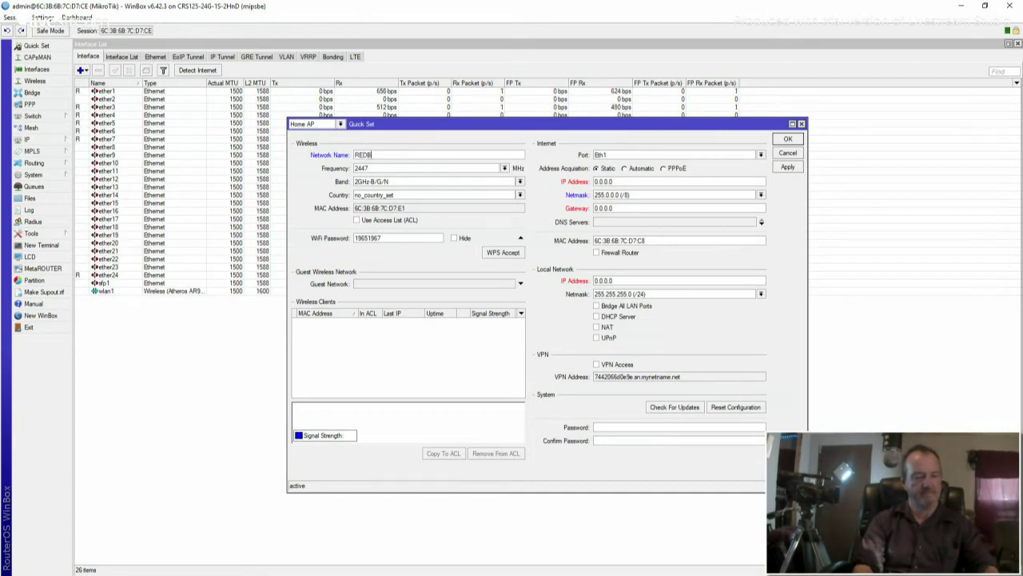
text(ARN)
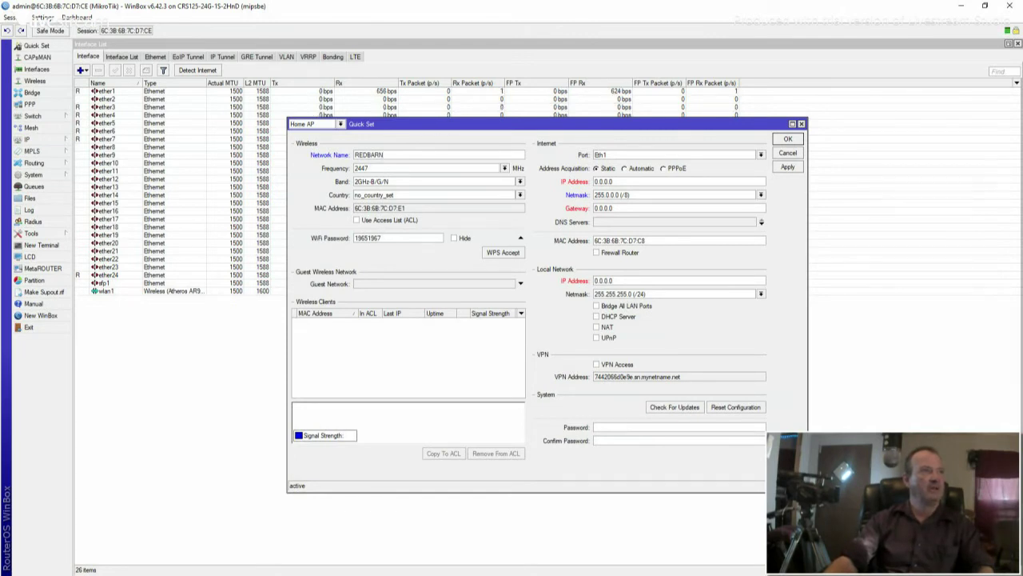
Step: Set the wireless country to united states
click(519, 195)
scroll(480, 246, down, 5)
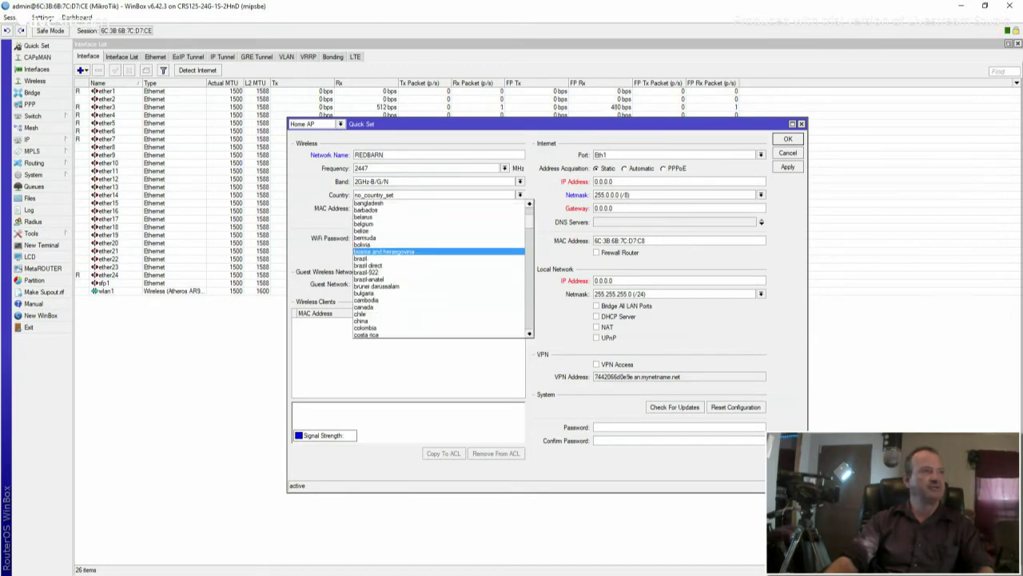
scroll(439, 267, down, 20)
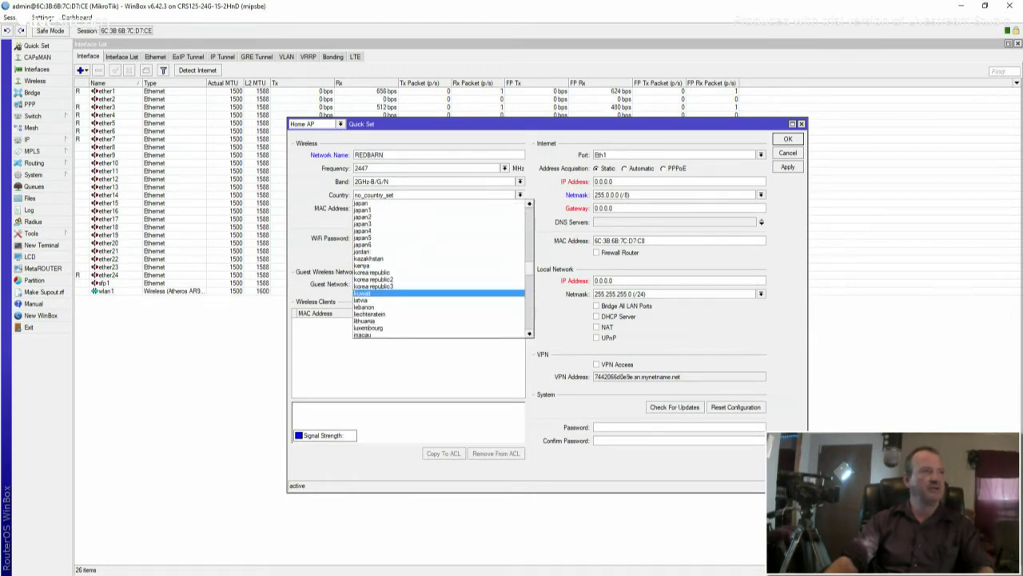
scroll(439, 268, down, 13)
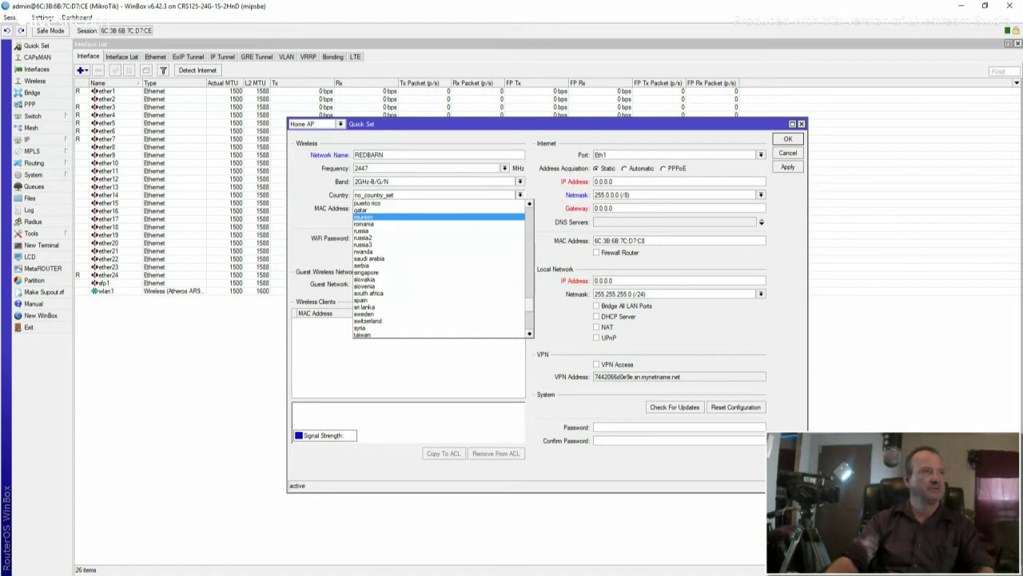
scroll(439, 268, down, 3)
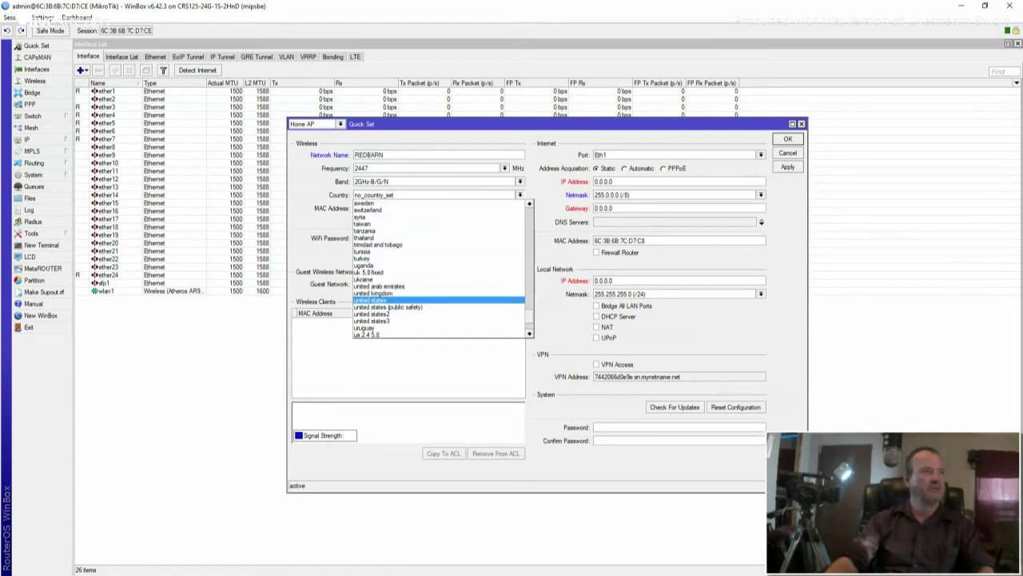
click(399, 300)
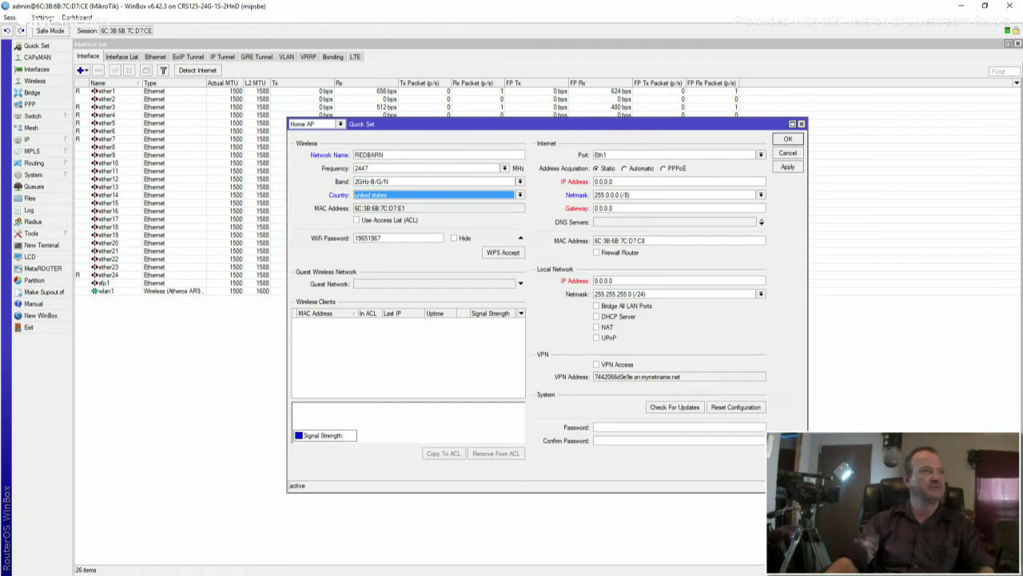
Step: Hide the WiFi password and set the Internet address acquisition to Automatic
click(455, 238)
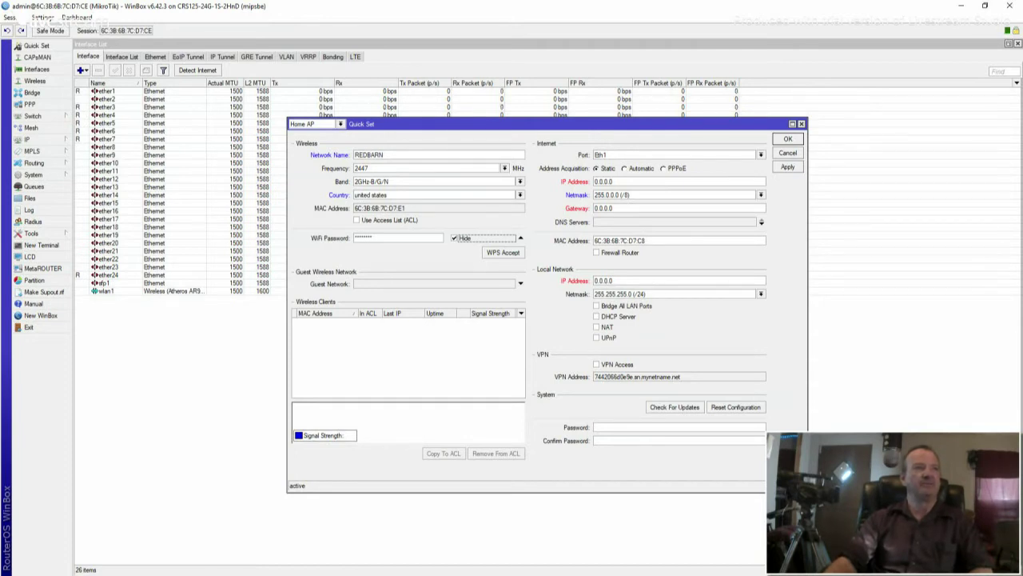
click(625, 169)
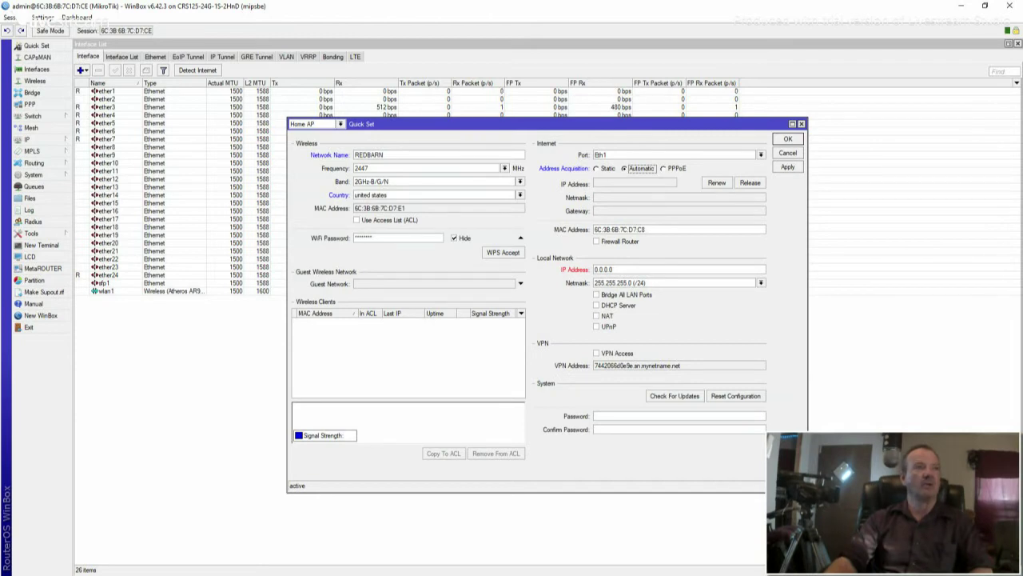
Step: Set the local network IP address to 192.168.0.1
drag(614, 270, 594, 270)
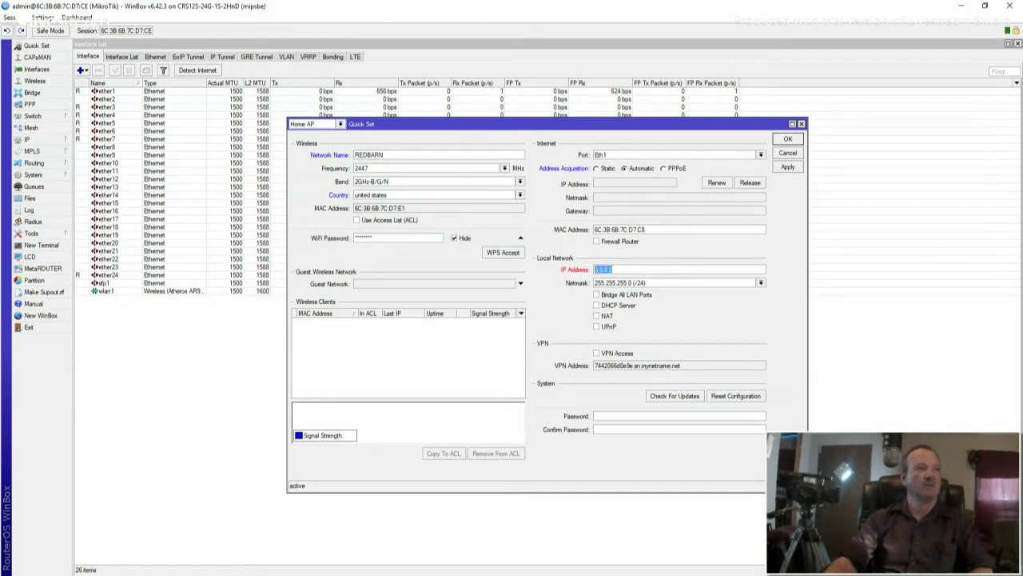
text(192)
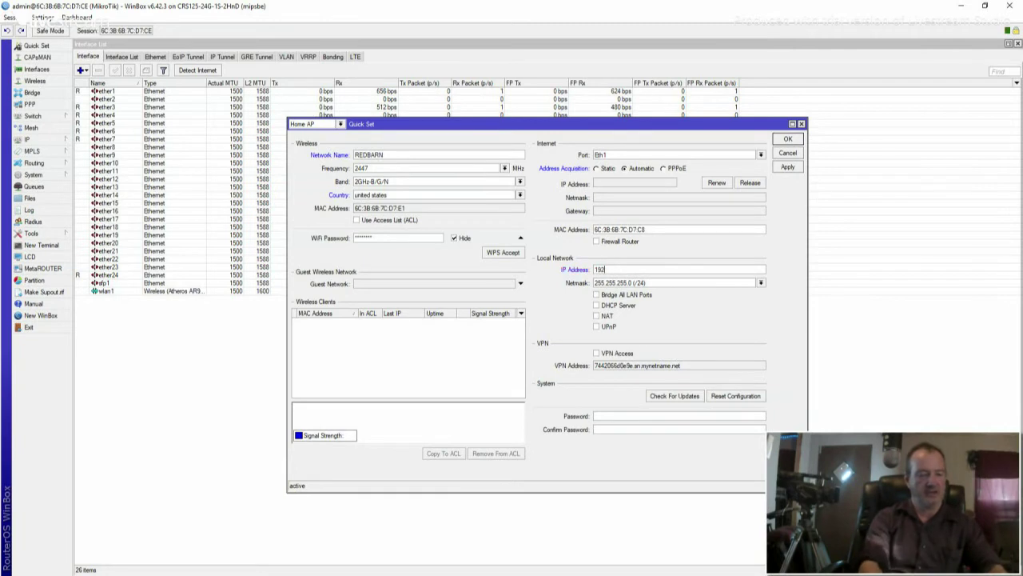
text(.16)
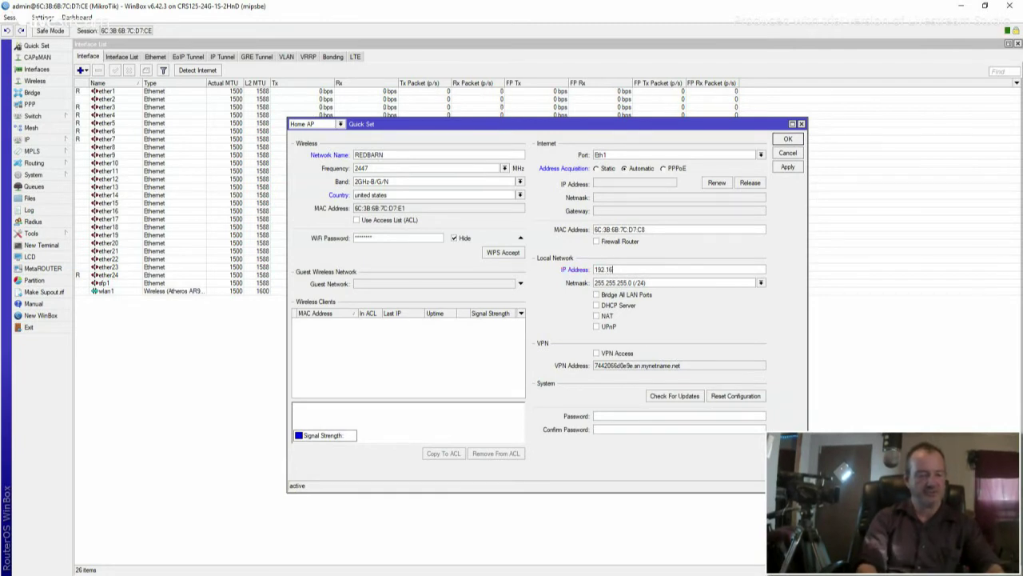
text(8.0.1)
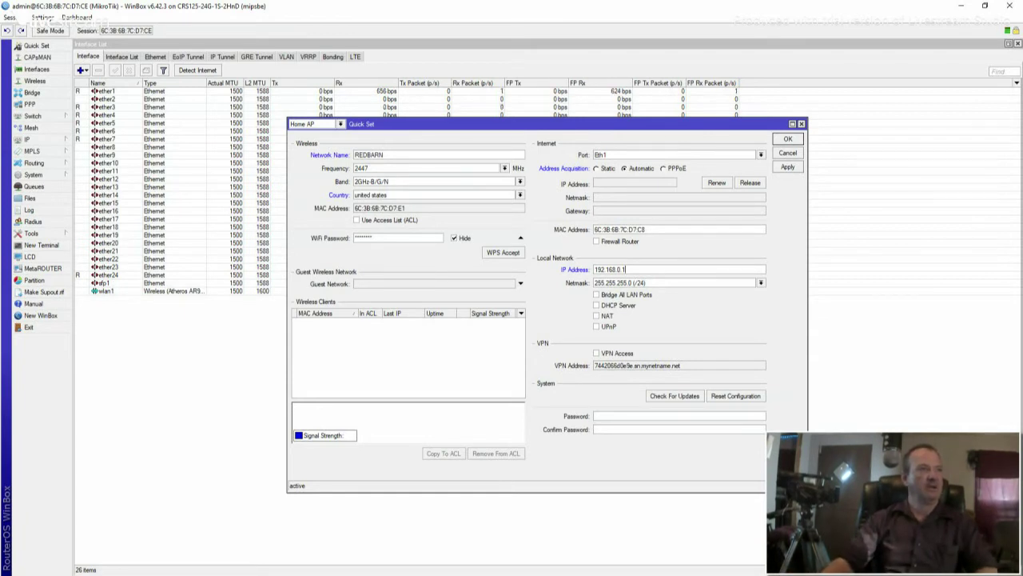
Step: Enable Bridge All LAN Ports, DHCP Server, NAT and UPnP for the local network
click(597, 295)
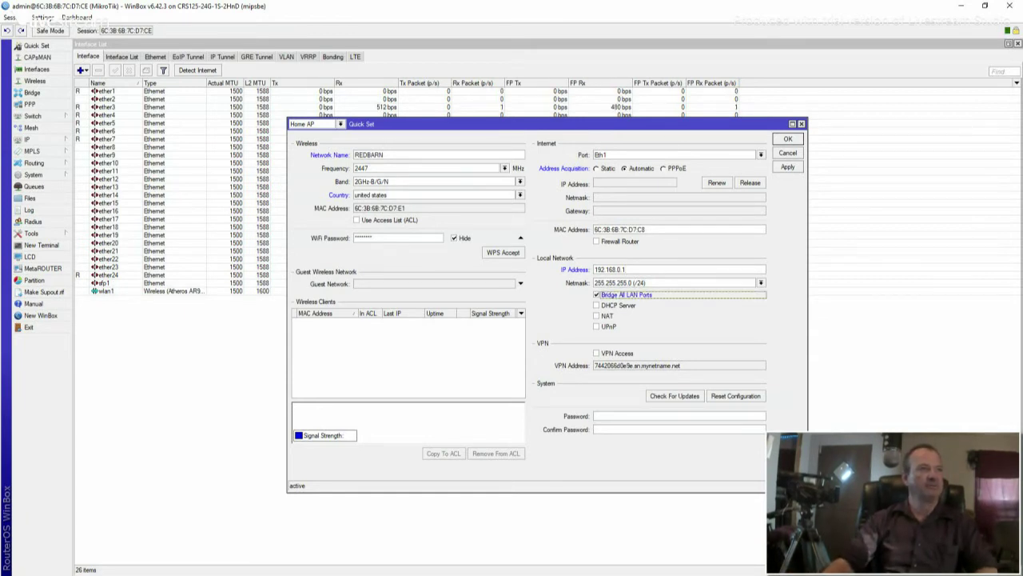
click(596, 306)
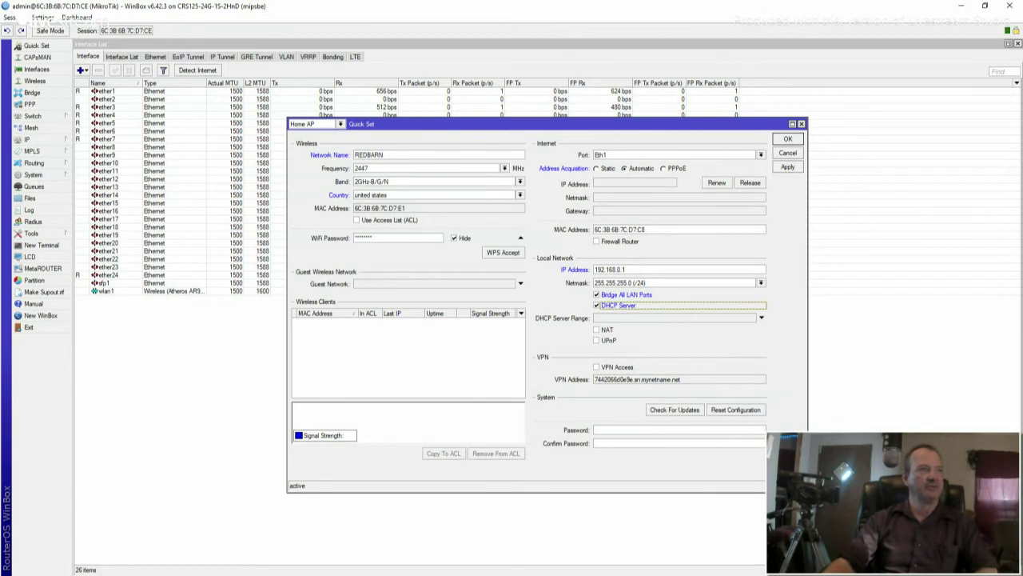
click(596, 330)
click(596, 339)
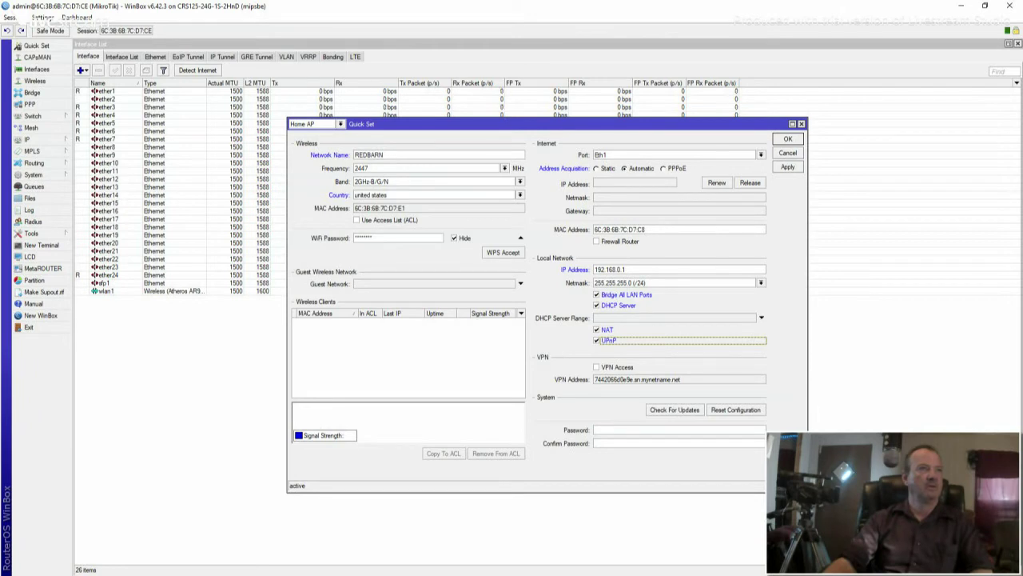
Step: Renew the Internet address lease, then apply the Quick Set configuration and close it
click(717, 183)
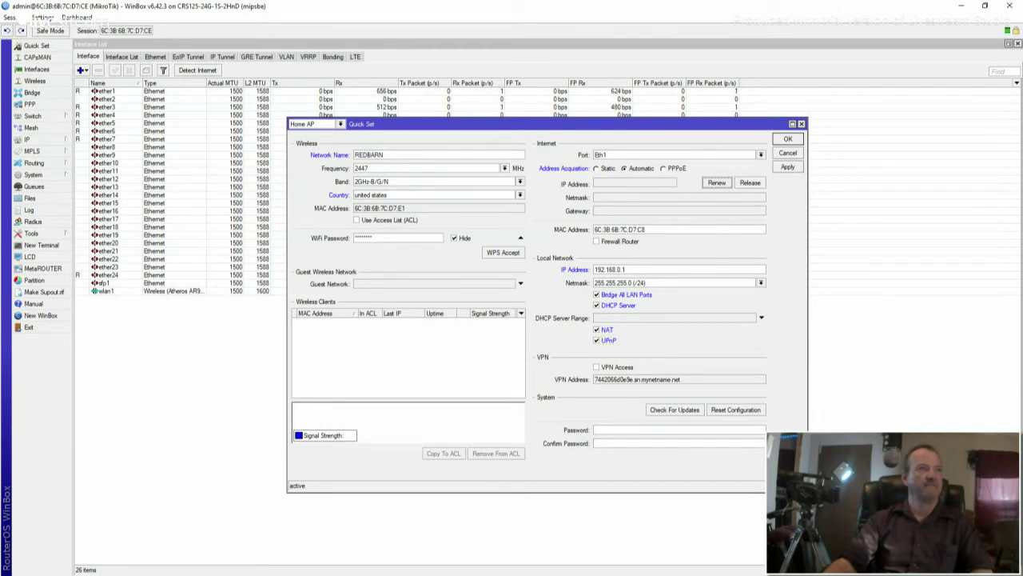
click(788, 167)
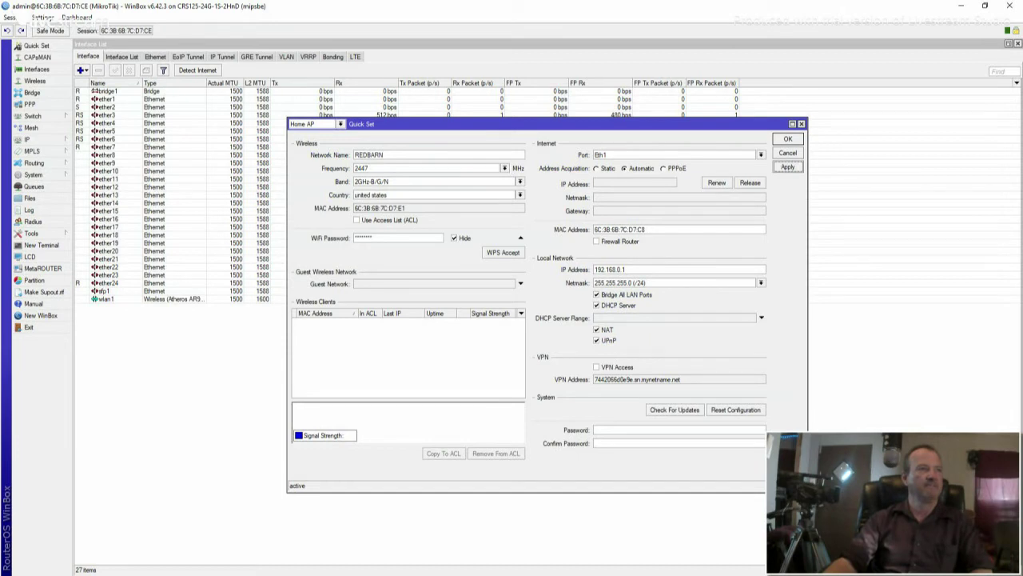
click(788, 139)
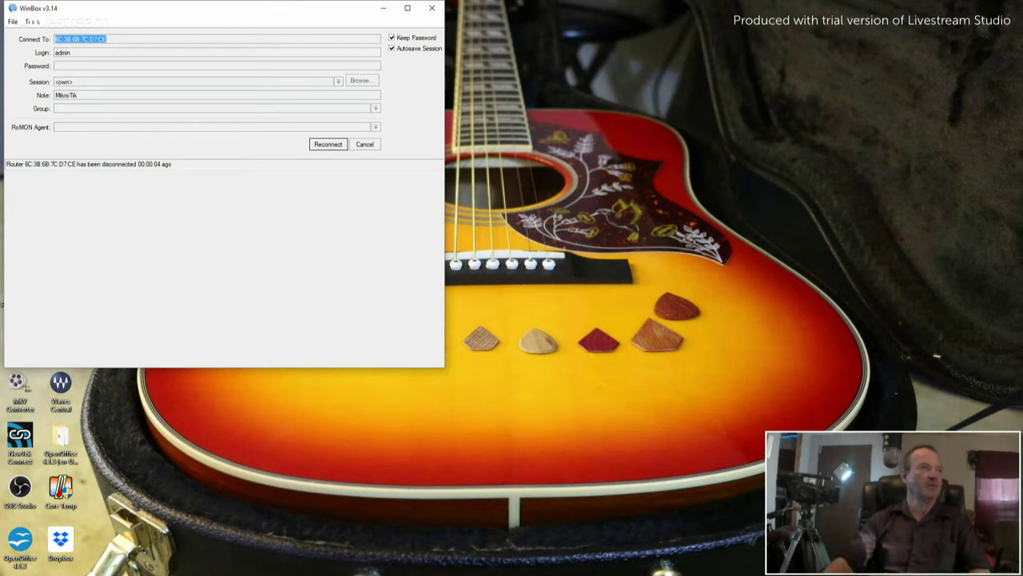
Step: Cancel reconnecting to the router's old session and refresh the list of neighboring devices
key(Escape)
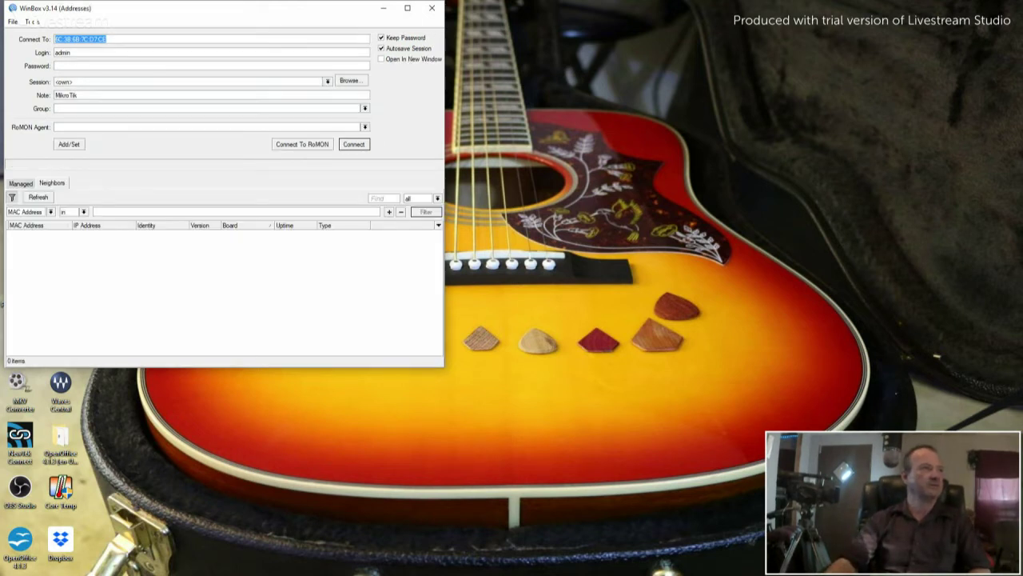
click(34, 233)
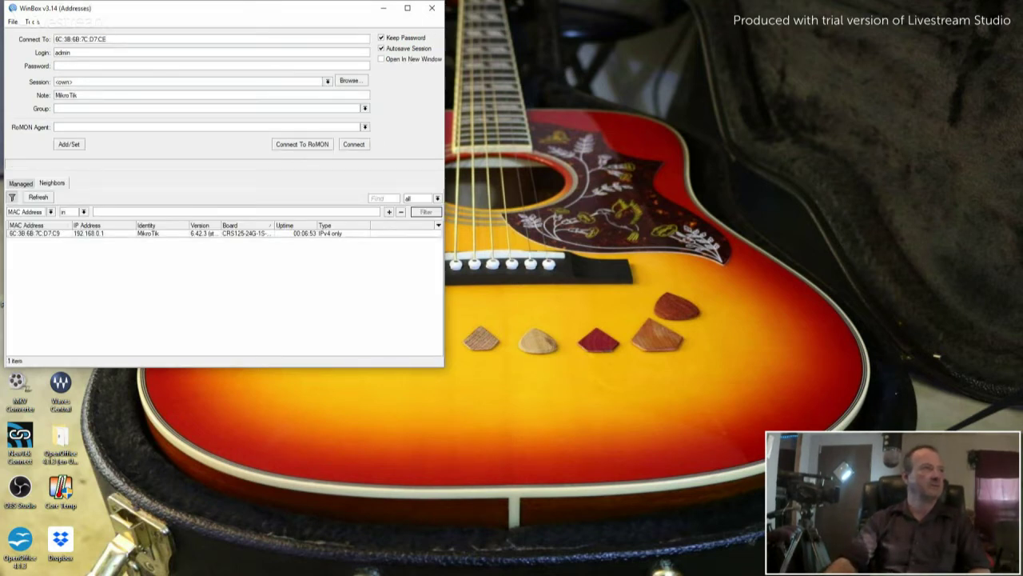
click(39, 198)
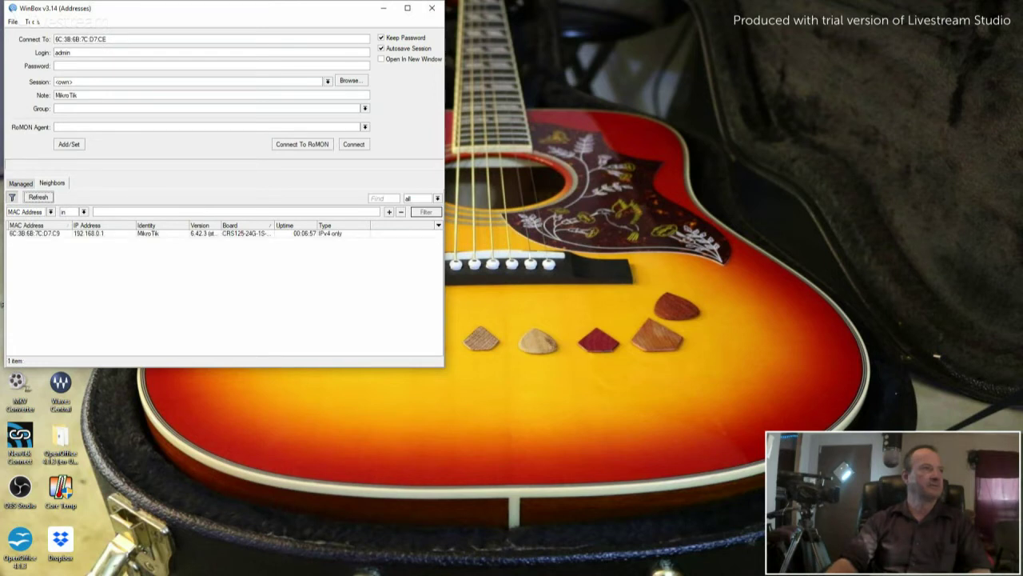
Step: Try to connect to the discovered router through its IP address 192.168.0.1
click(89, 233)
key(Return)
click(88, 234)
key(Return)
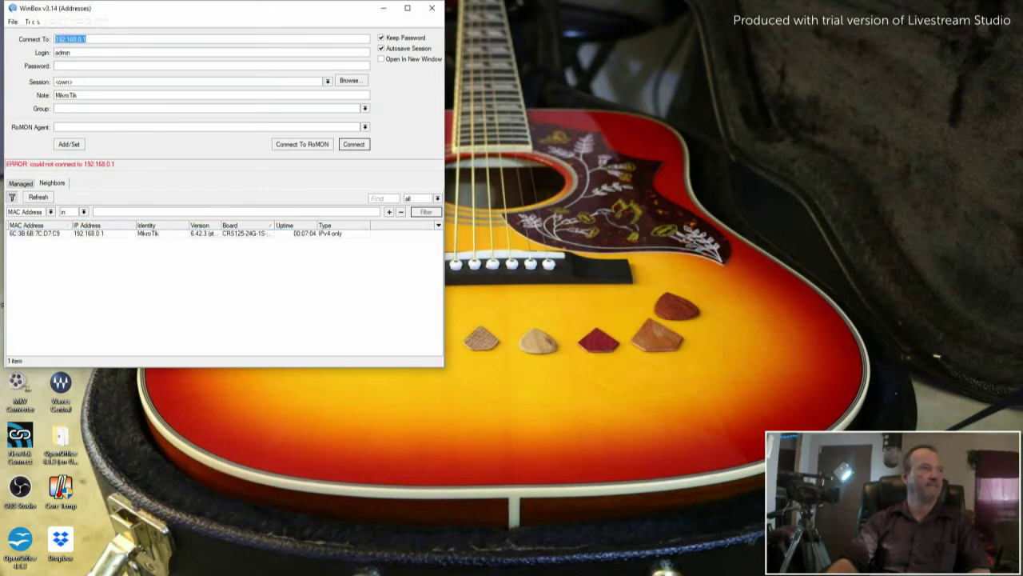
click(88, 233)
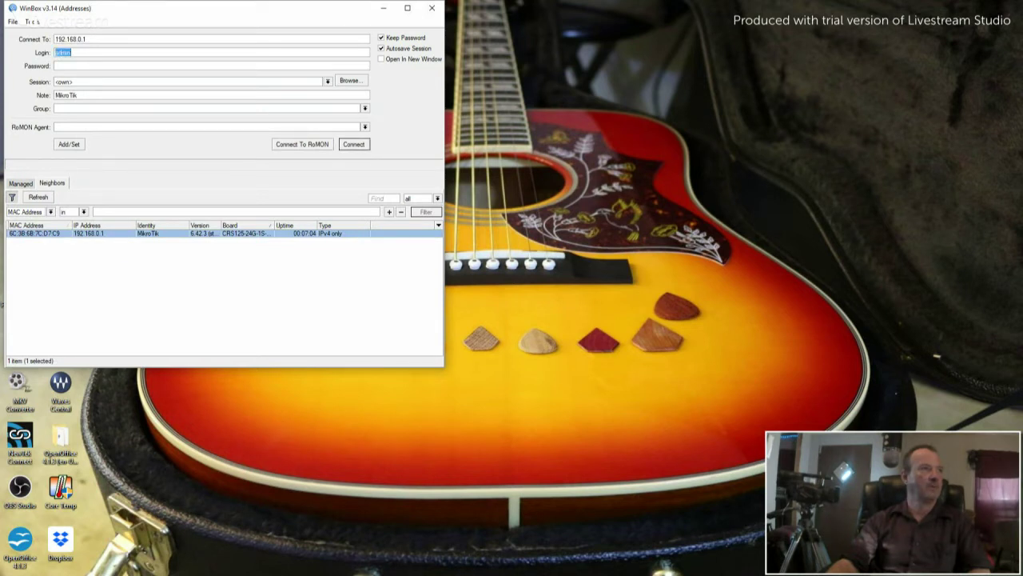
key(Return)
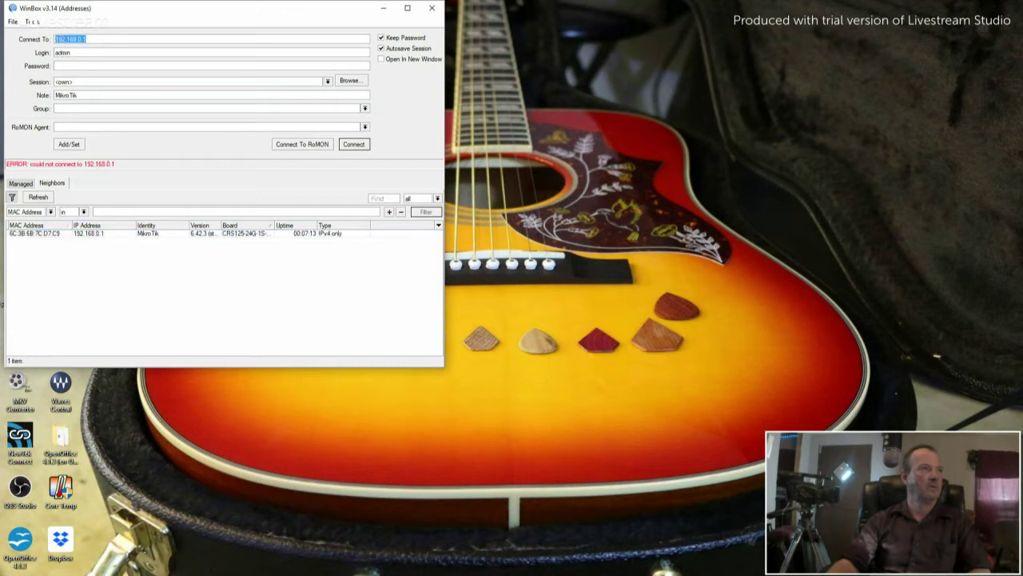
Step: Load the router's MAC address as the connection target, then retry the connection using its IP address 192.168.0.1
click(35, 233)
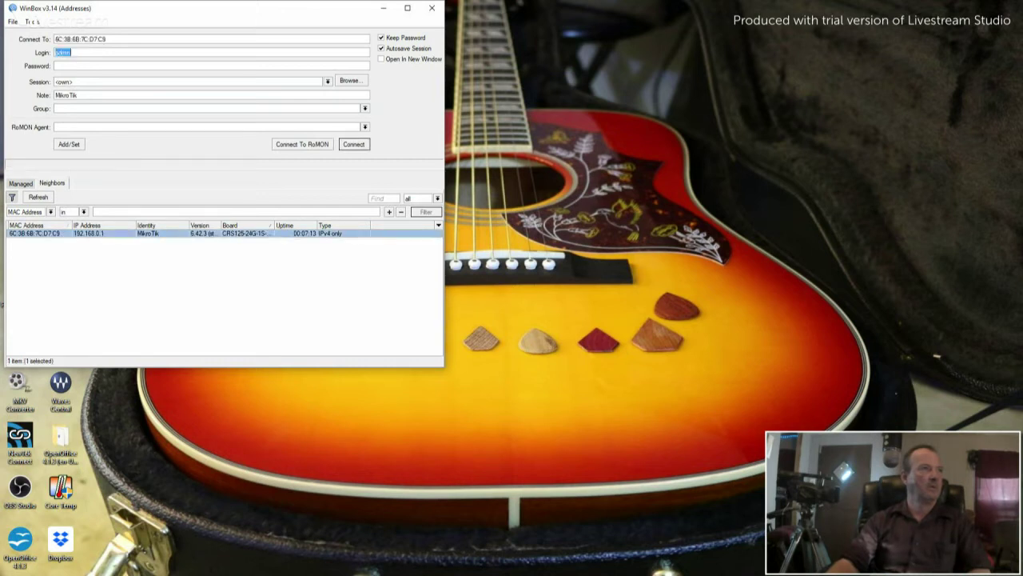
right_click(48, 232)
click(192, 299)
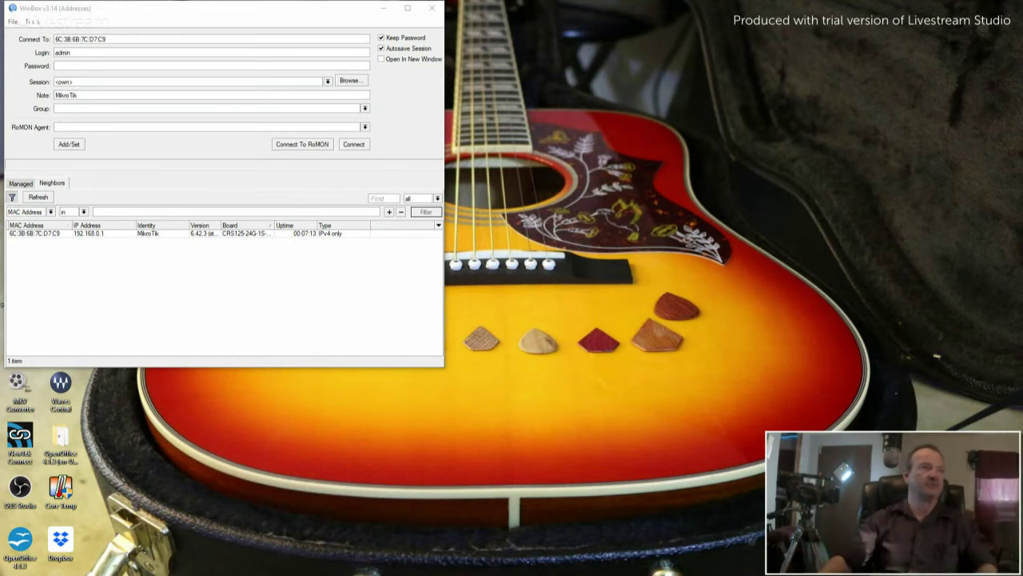
click(89, 233)
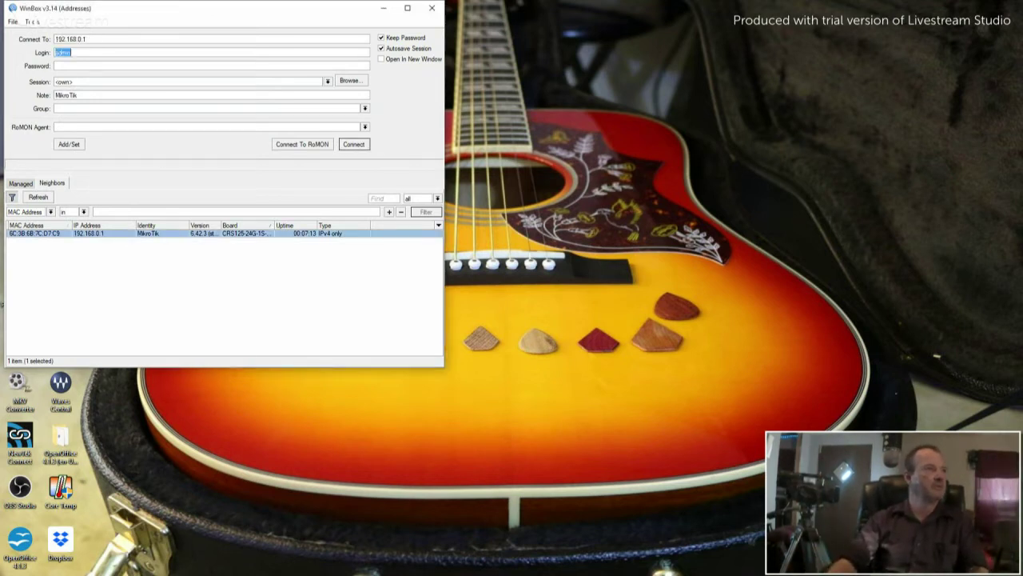
key(Return)
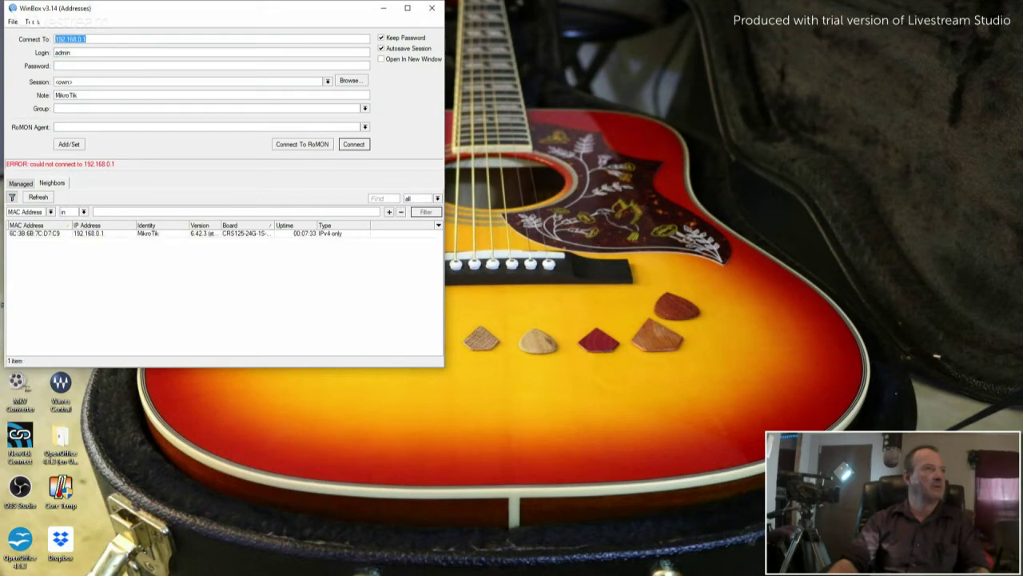
click(432, 8)
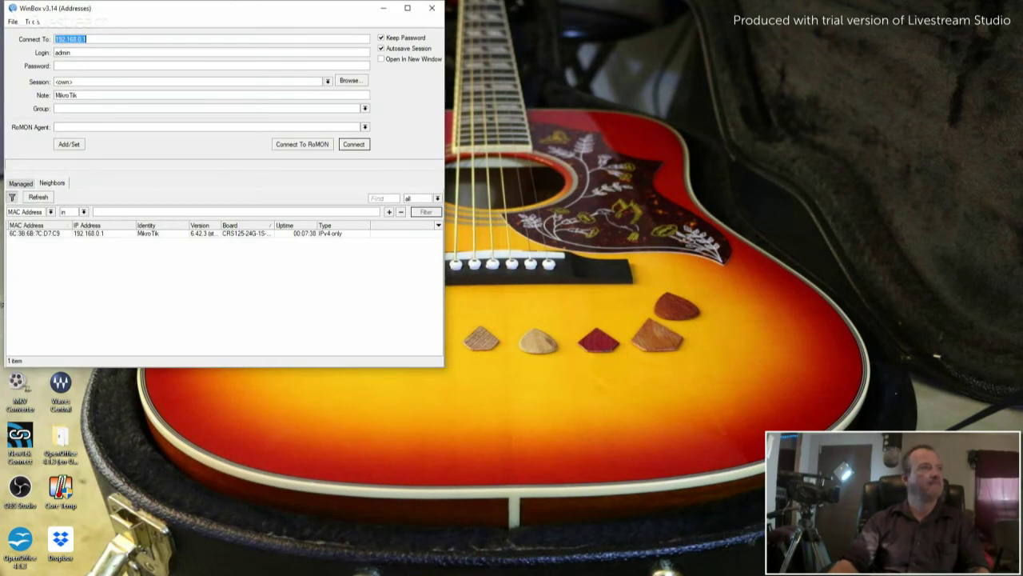
key(Return)
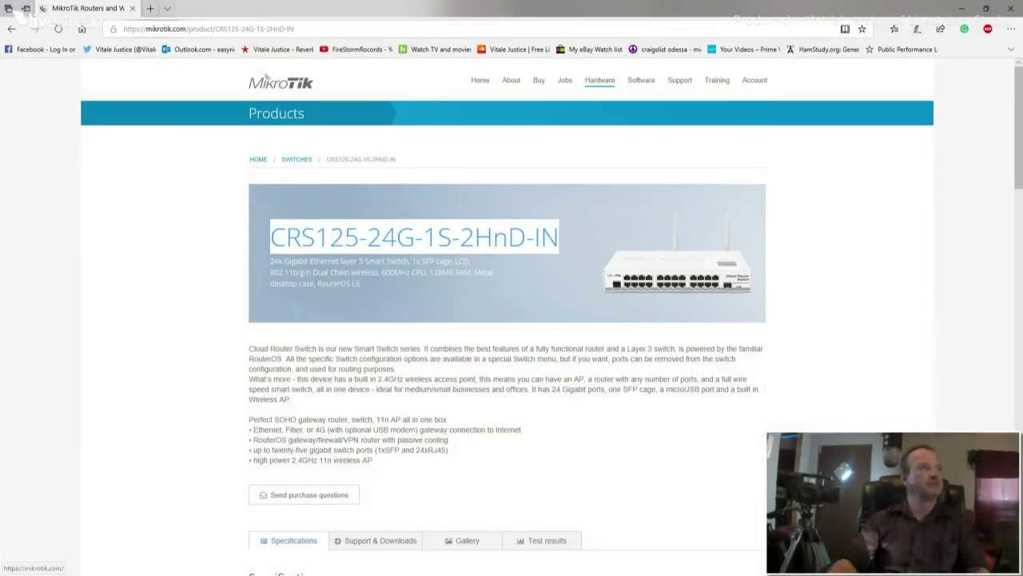
Step: Switch to the web browser, try to load 192.168.0.1 in a new tab, then close that tab and minimize the browser
click(150, 8)
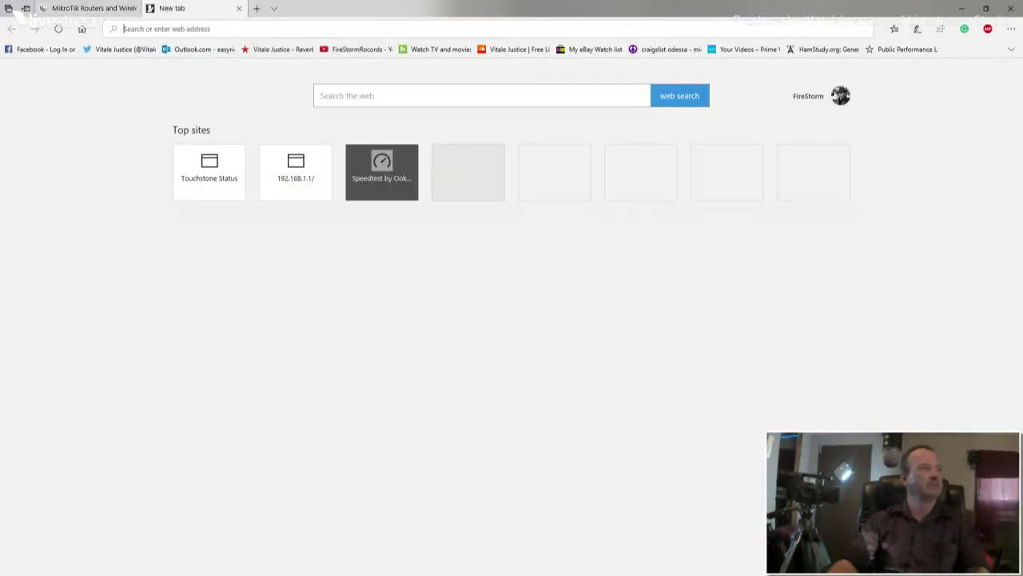
text(192.168.0.1)
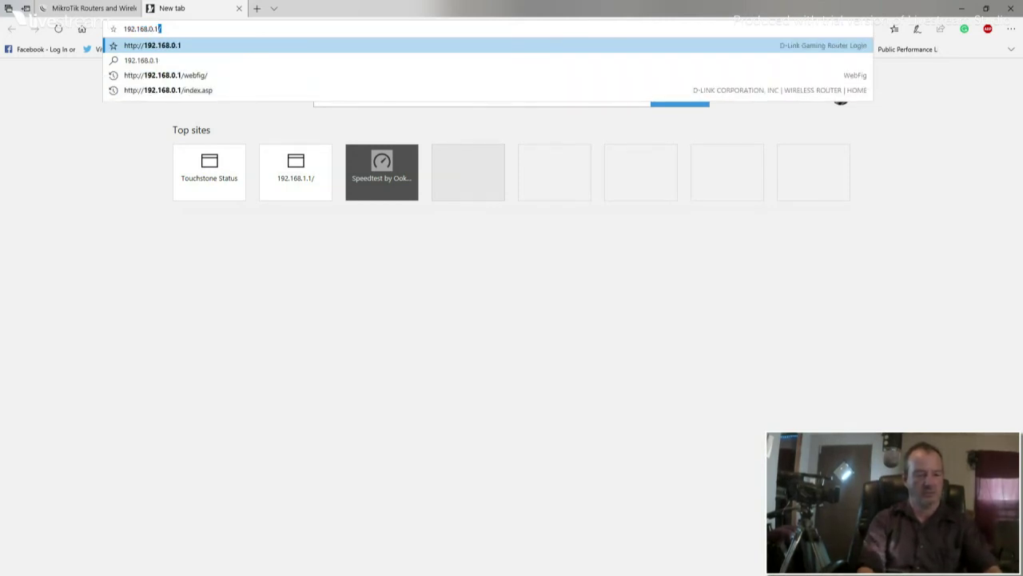
key(Return)
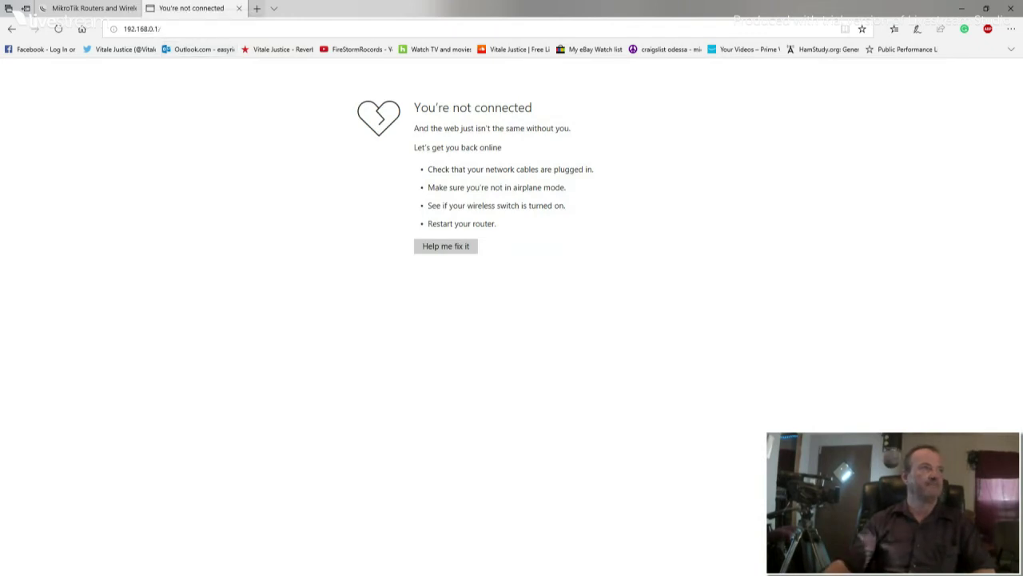
click(239, 8)
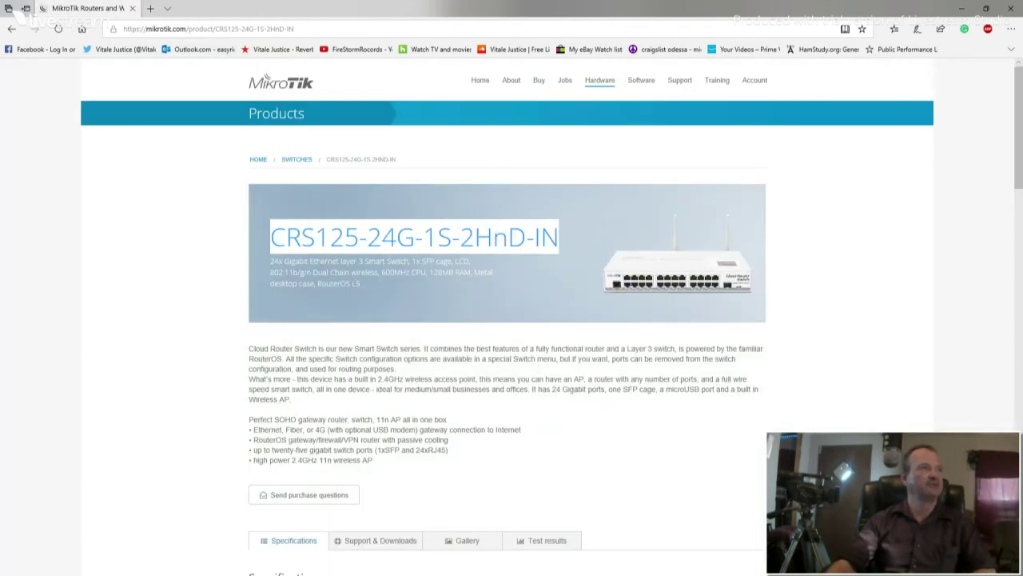
click(967, 7)
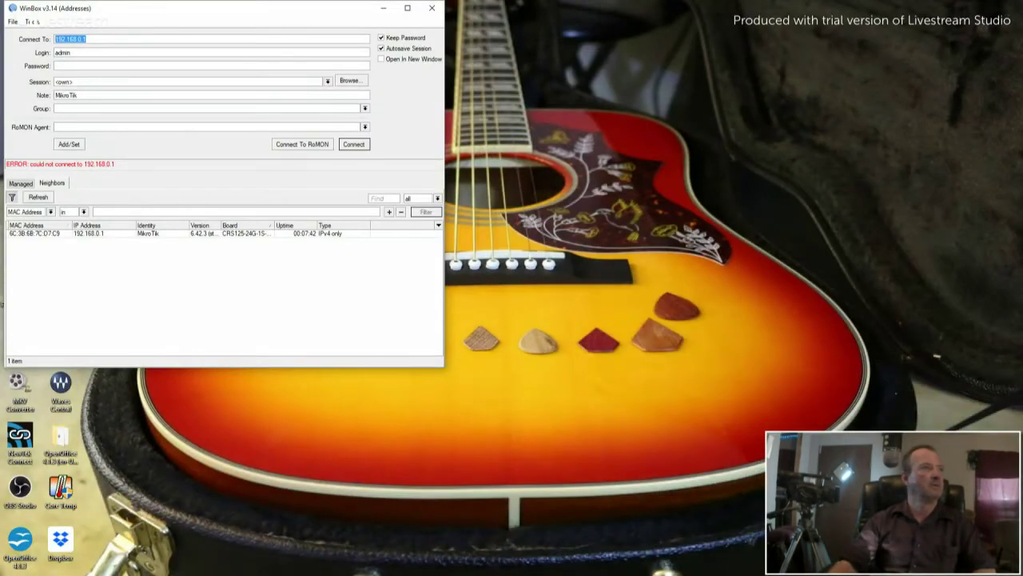
Step: Refresh the neighbor list, try once more to connect to the router at 192.168.0.1, and close WinBox
click(38, 197)
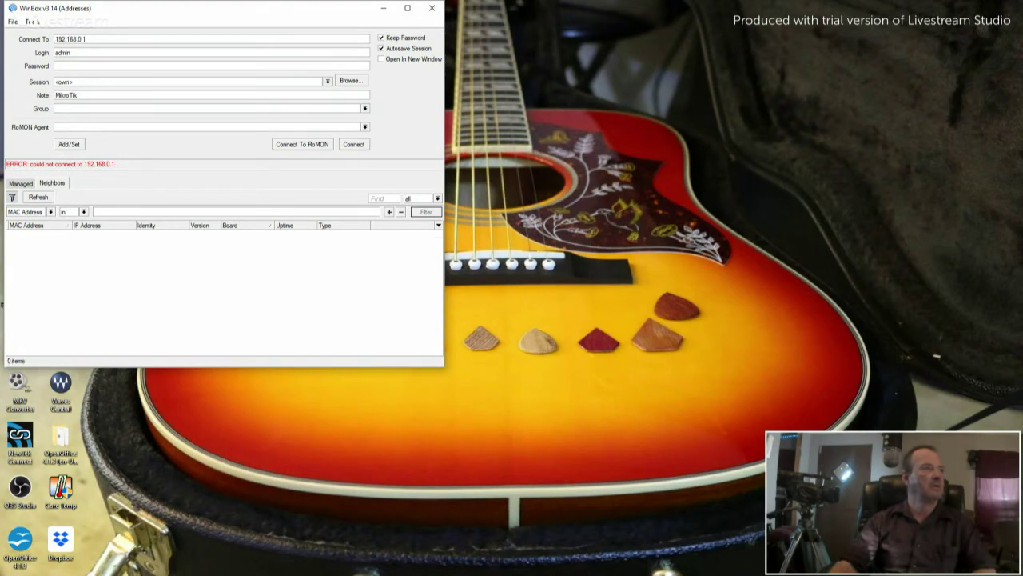
click(89, 233)
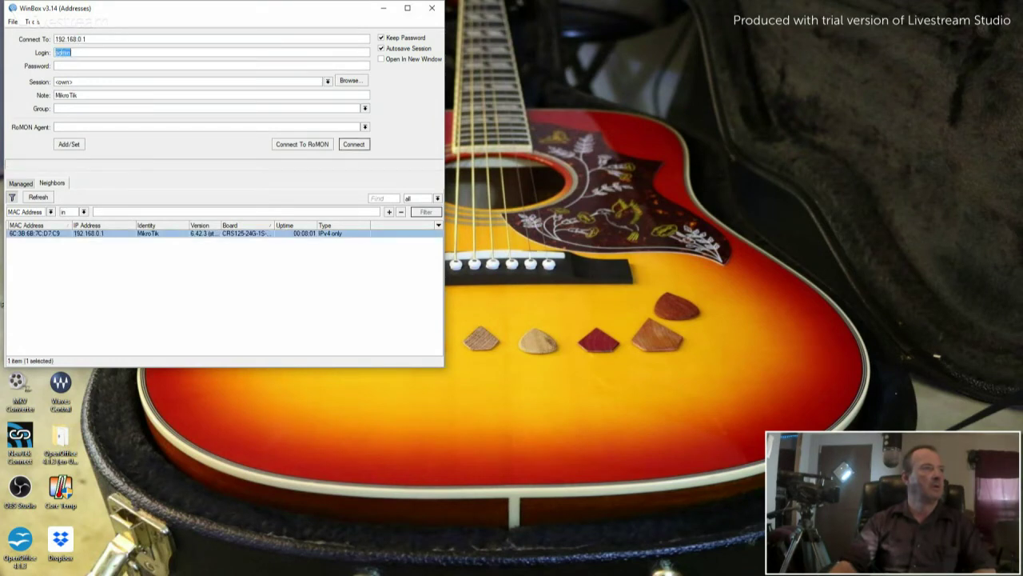
click(353, 145)
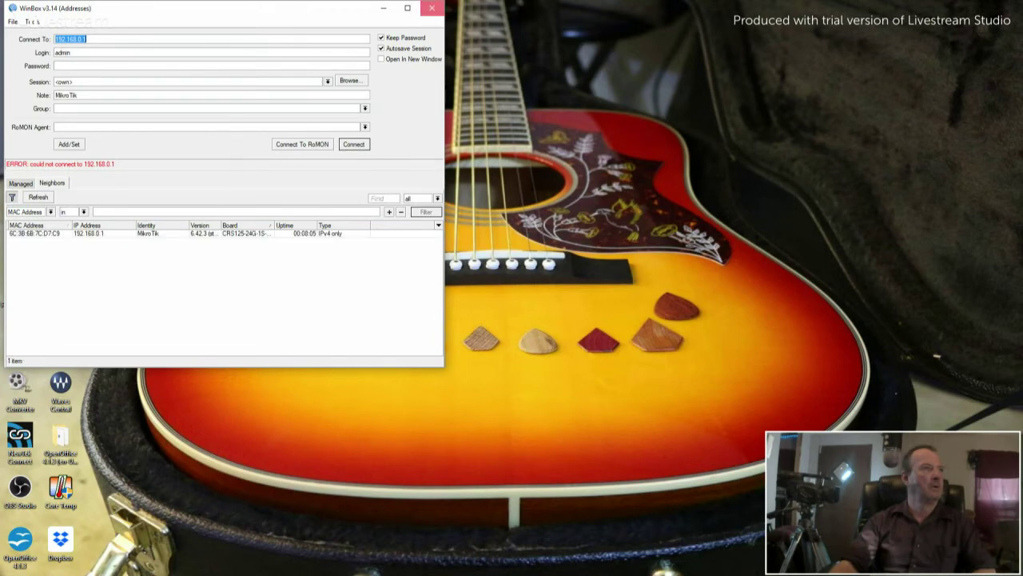
click(431, 8)
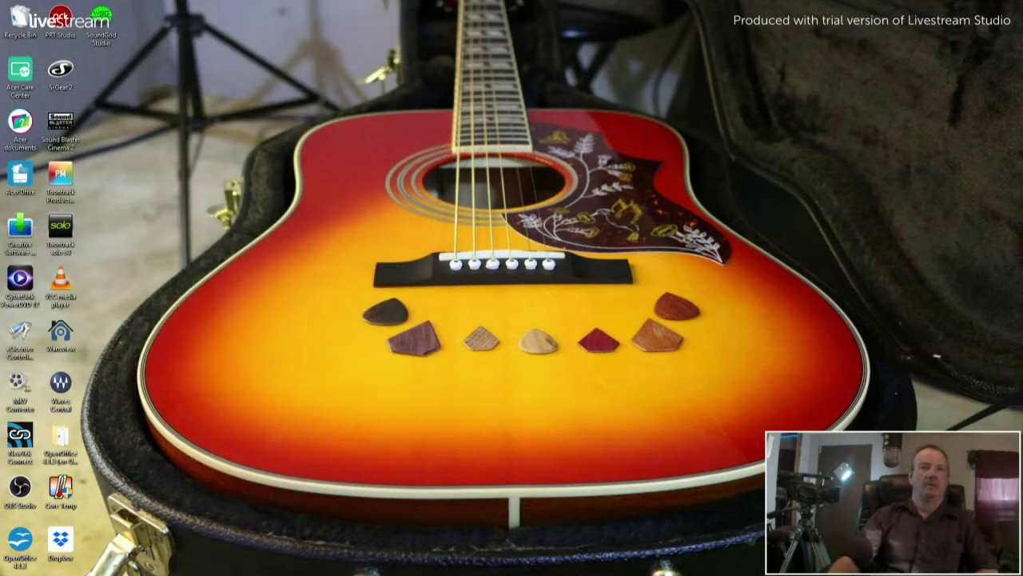